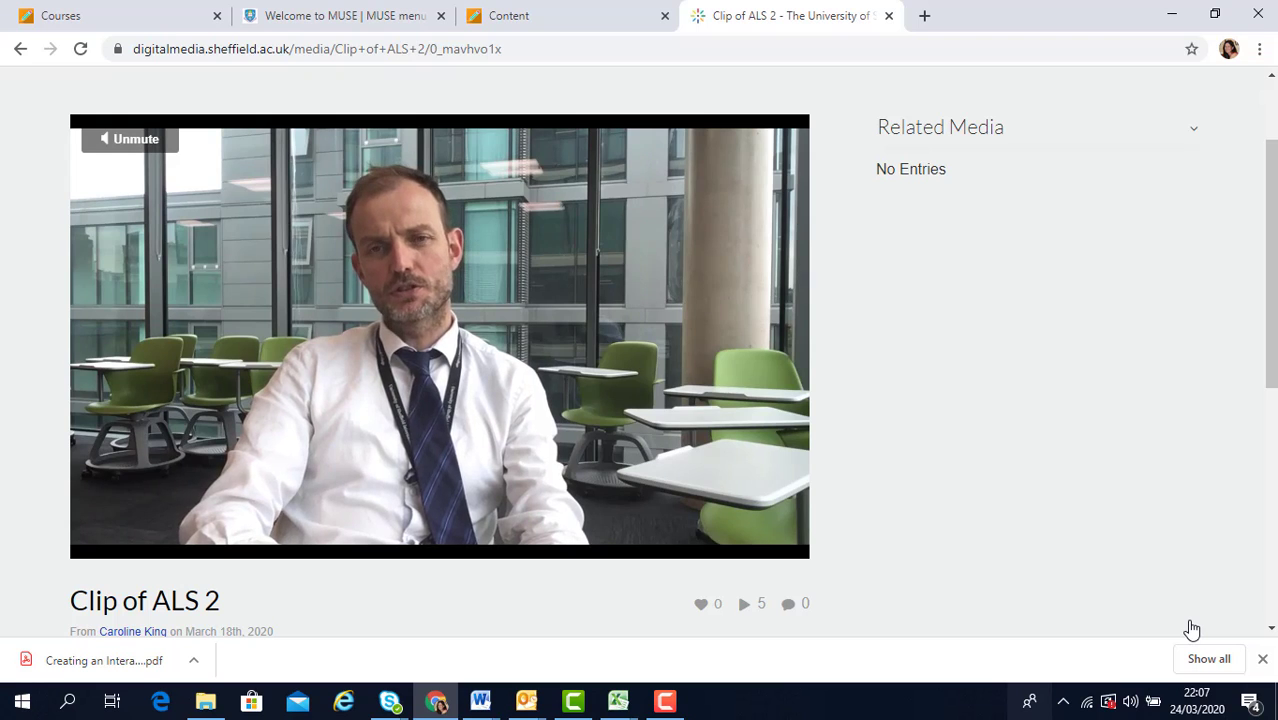
Launch the video editor from the ACTIONS menu below the Clip of ALS 2 video.
scroll(1189, 627, "down", 1)
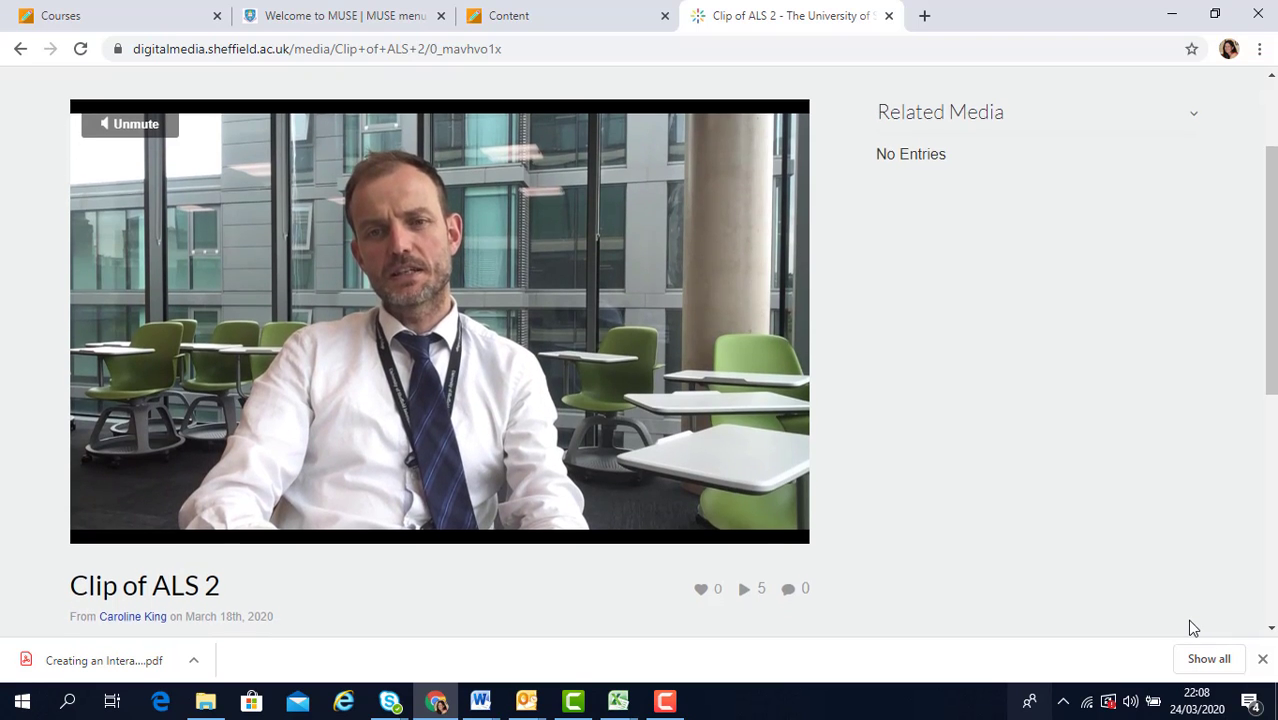
scroll(1088, 530, "down", 3)
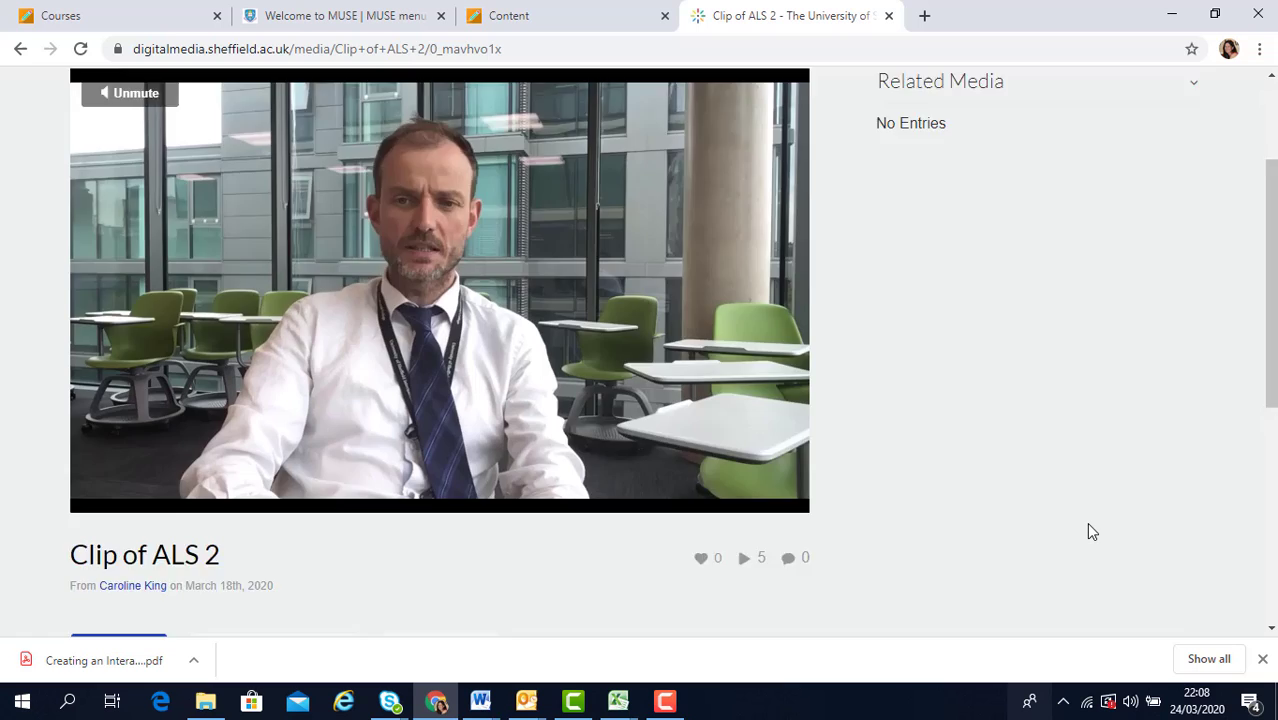
scroll(1088, 530, "up", 1)
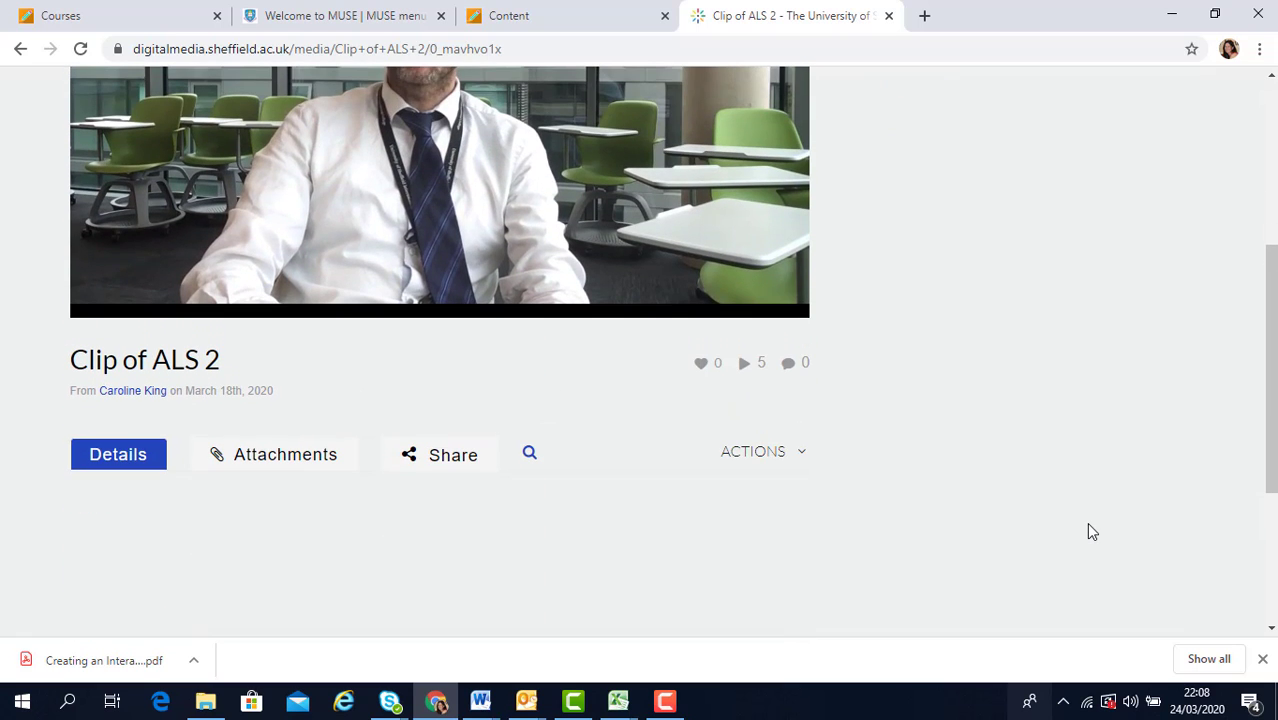
left_click(762, 456)
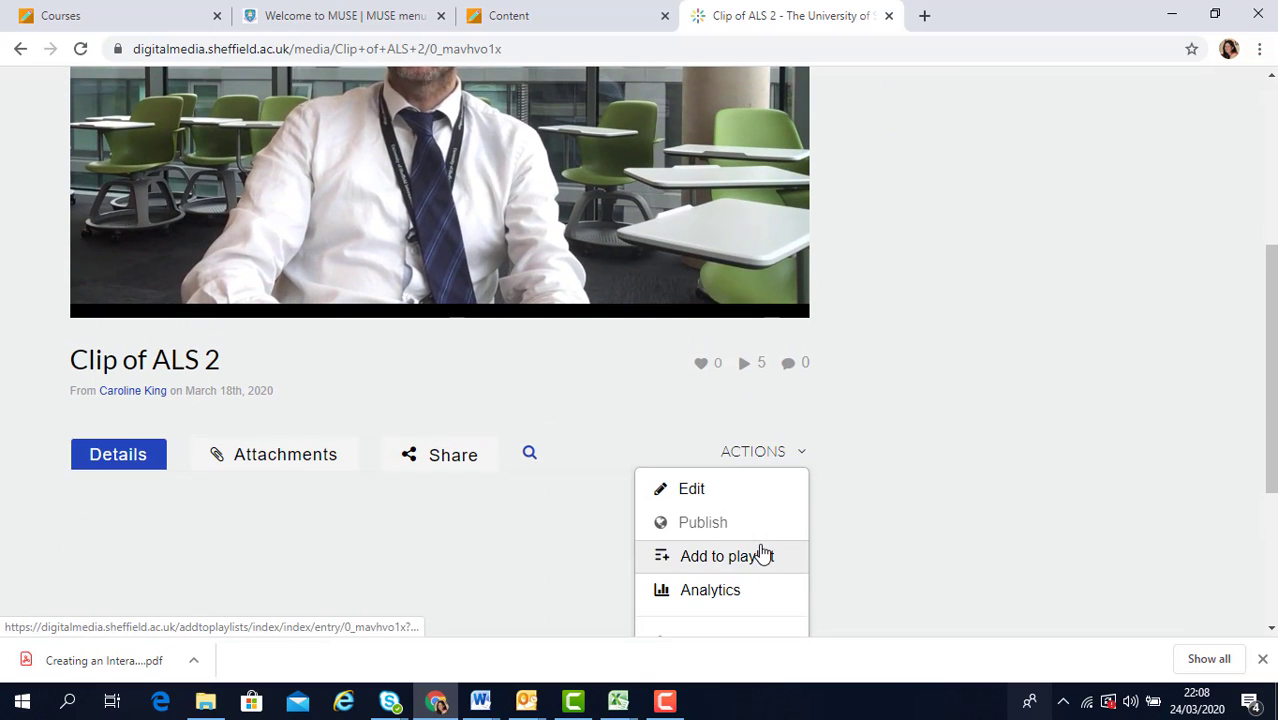
scroll(762, 551, "down", 3)
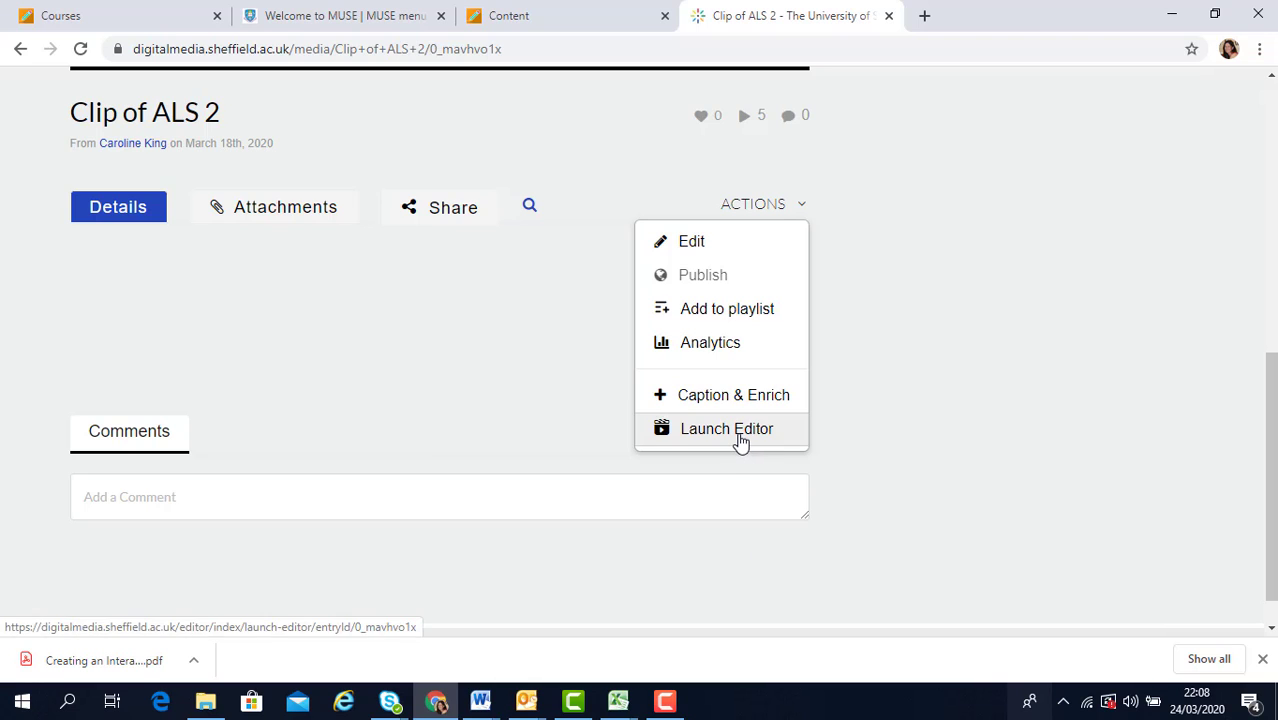
left_click(740, 441)
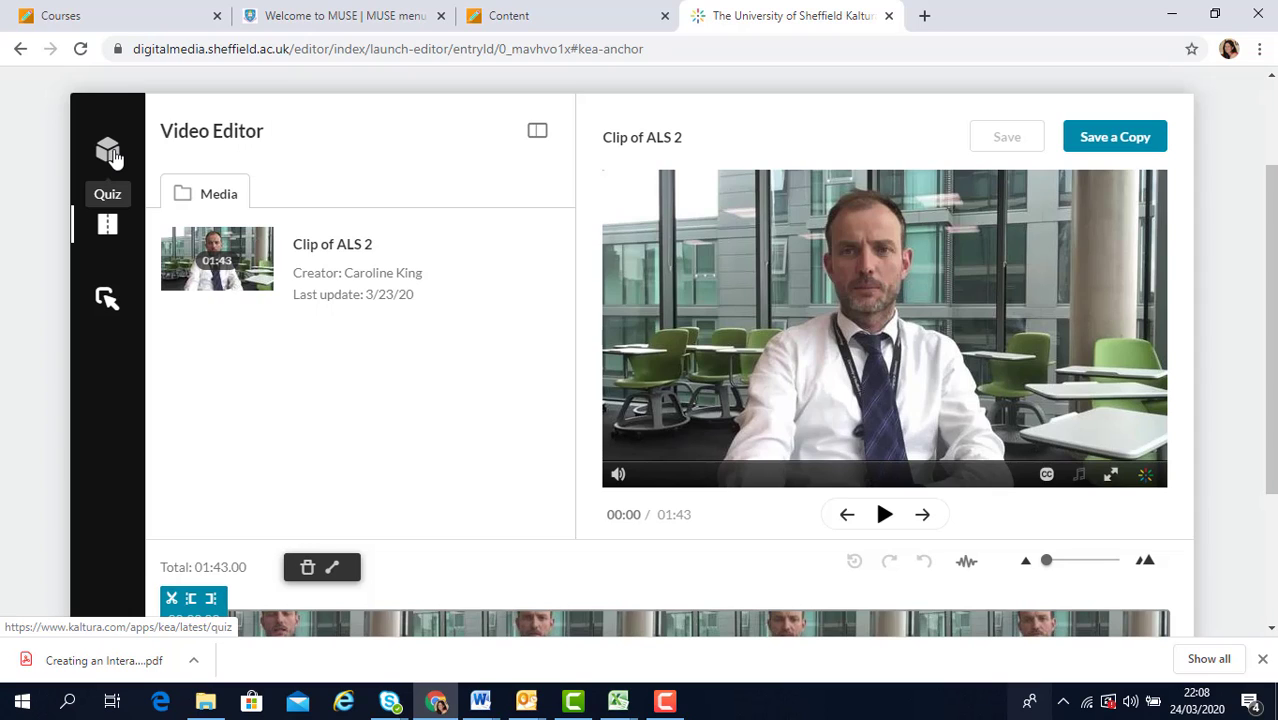
Start a new quiz from the editor's Quiz tool, creating 'Clip of ALS 2 - Quiz'.
left_click(110, 153)
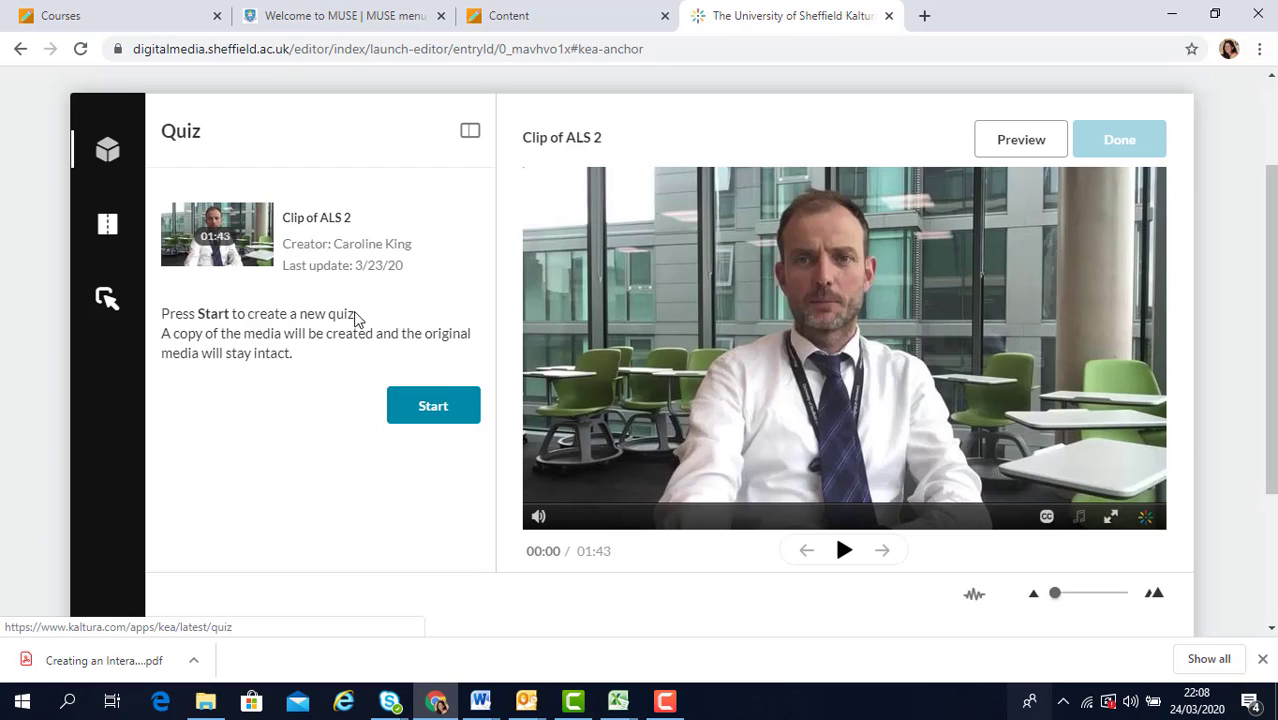
scroll(402, 371, "down", 1)
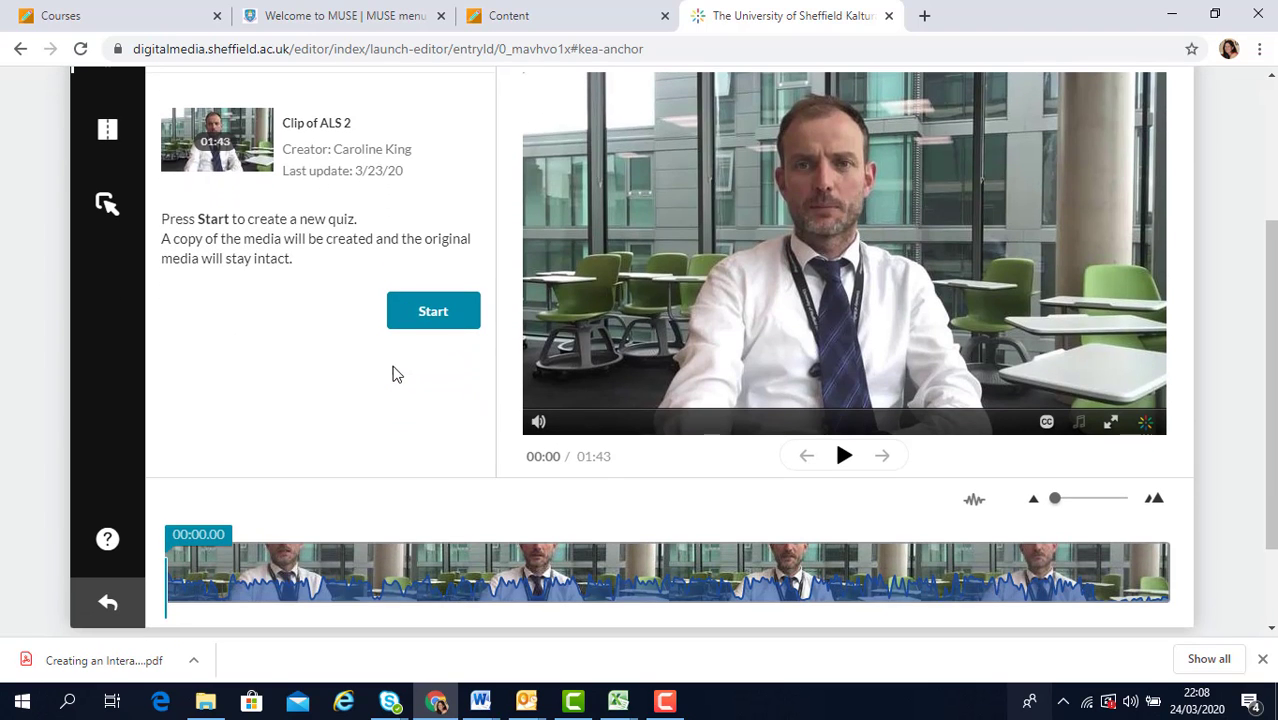
left_click(432, 312)
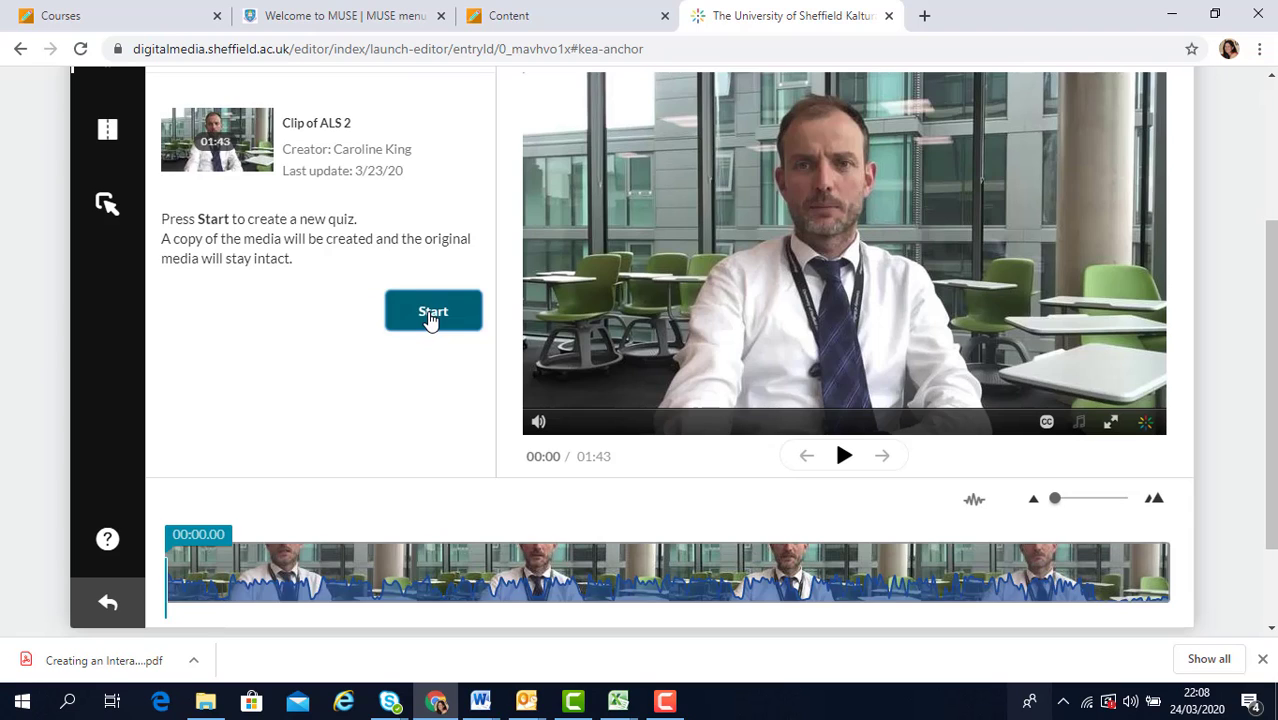
scroll(432, 319, "up", 1)
scroll(432, 319, "up", 1)
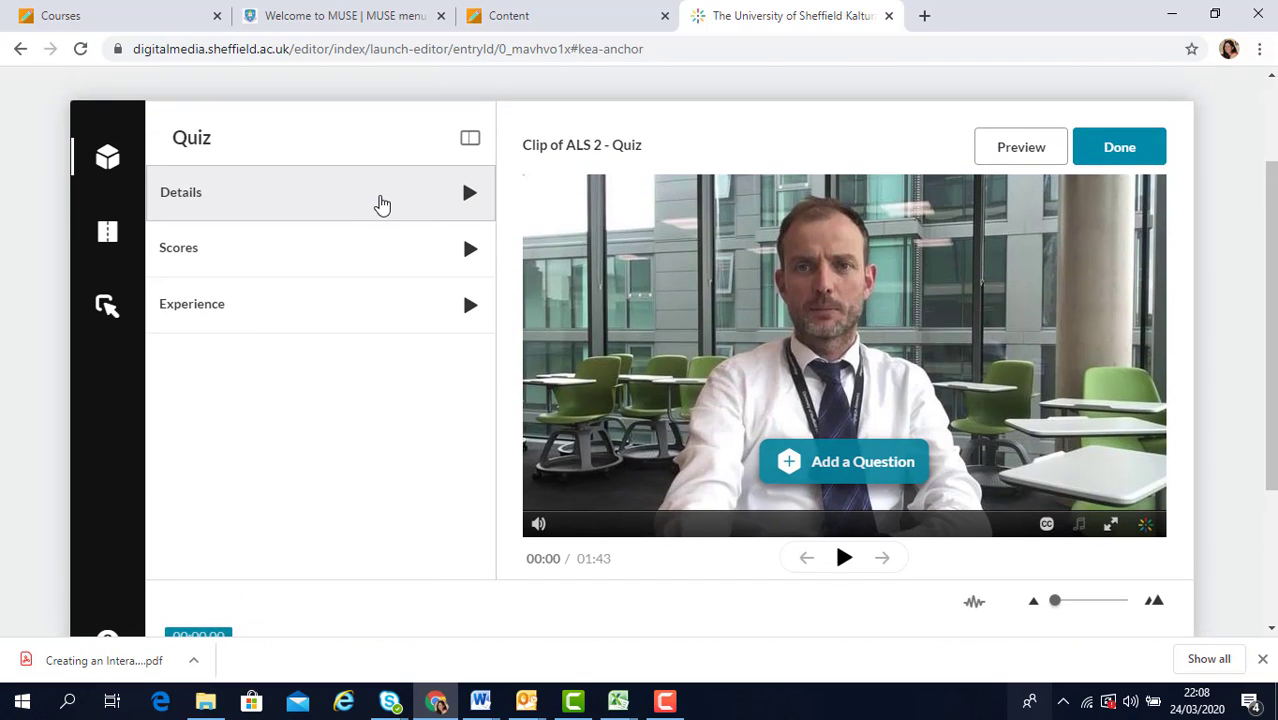
Expand Details and review the quiz name, welcome message, question-list download and instructions.
left_click(381, 204)
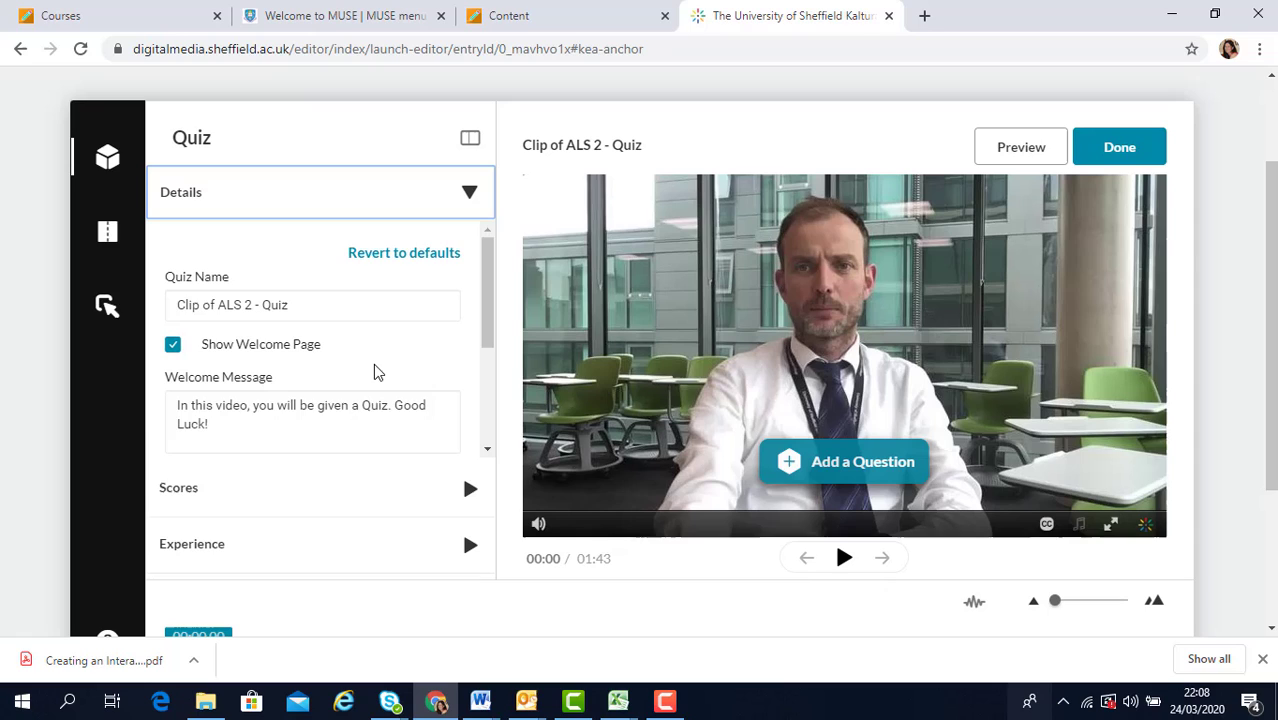
scroll(378, 370, "down", 1)
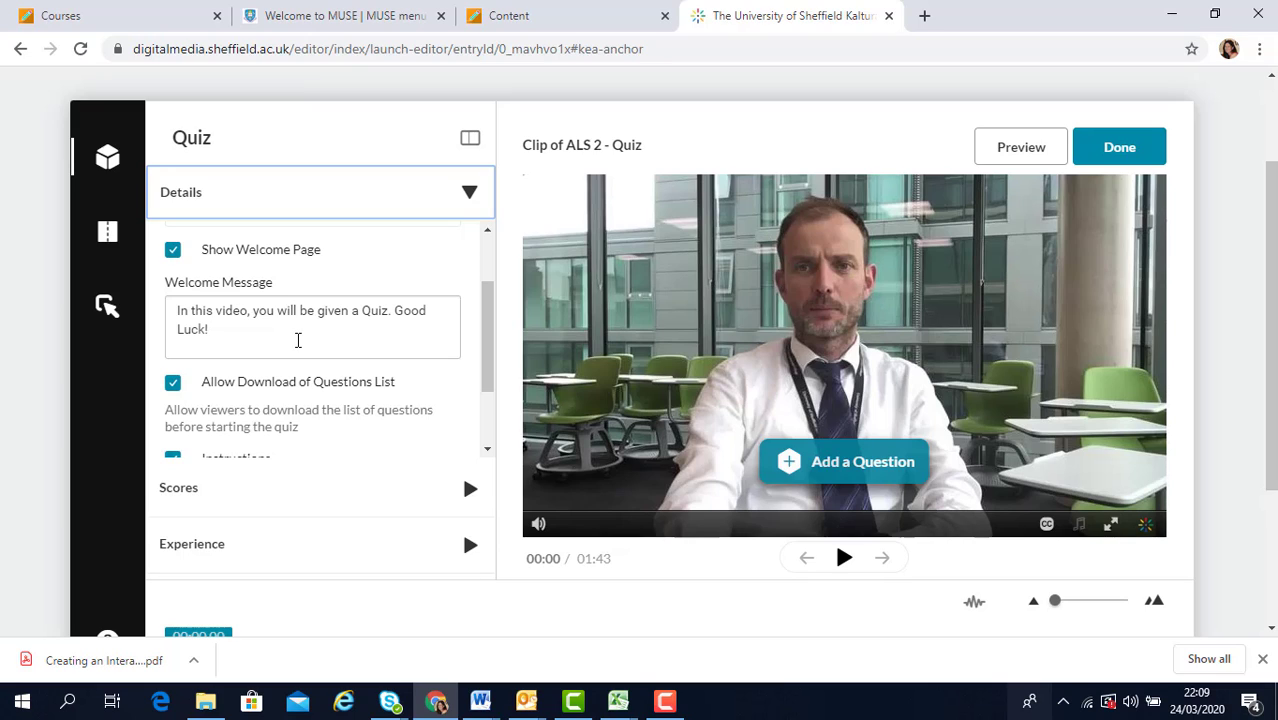
scroll(298, 340, "down", 1)
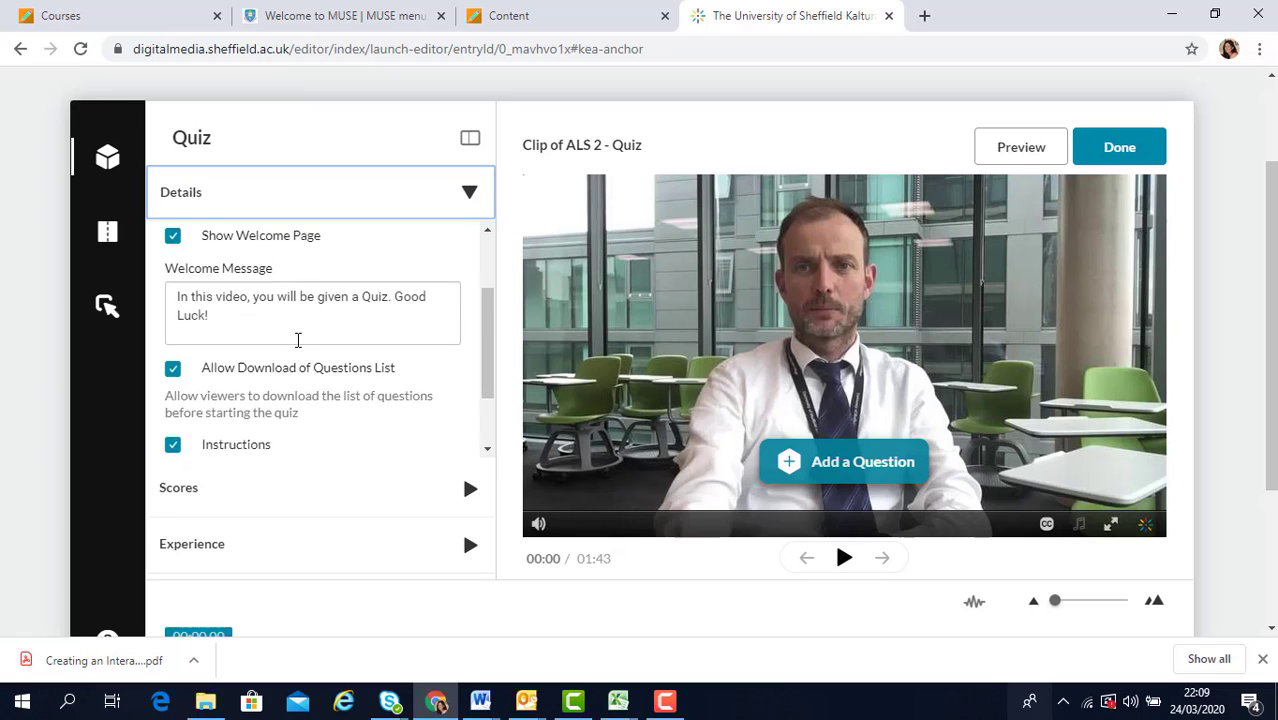
scroll(244, 338, "down", 1)
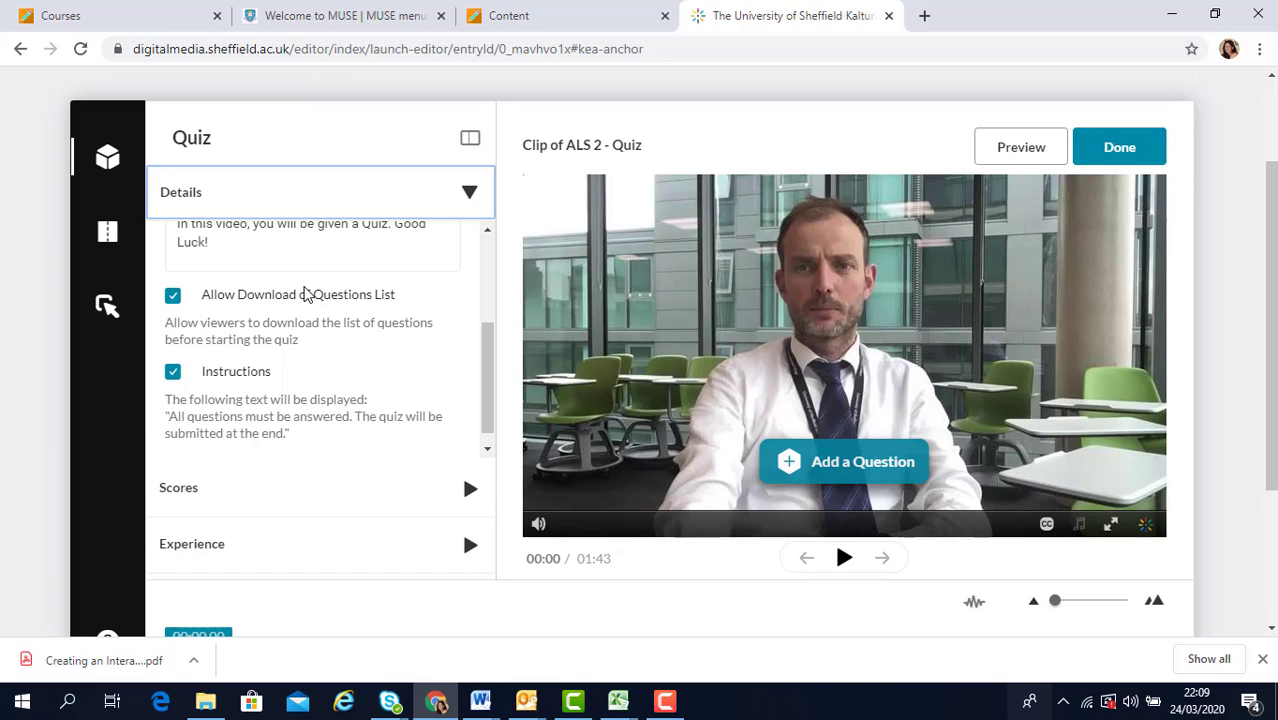
scroll(307, 293, "down", 1)
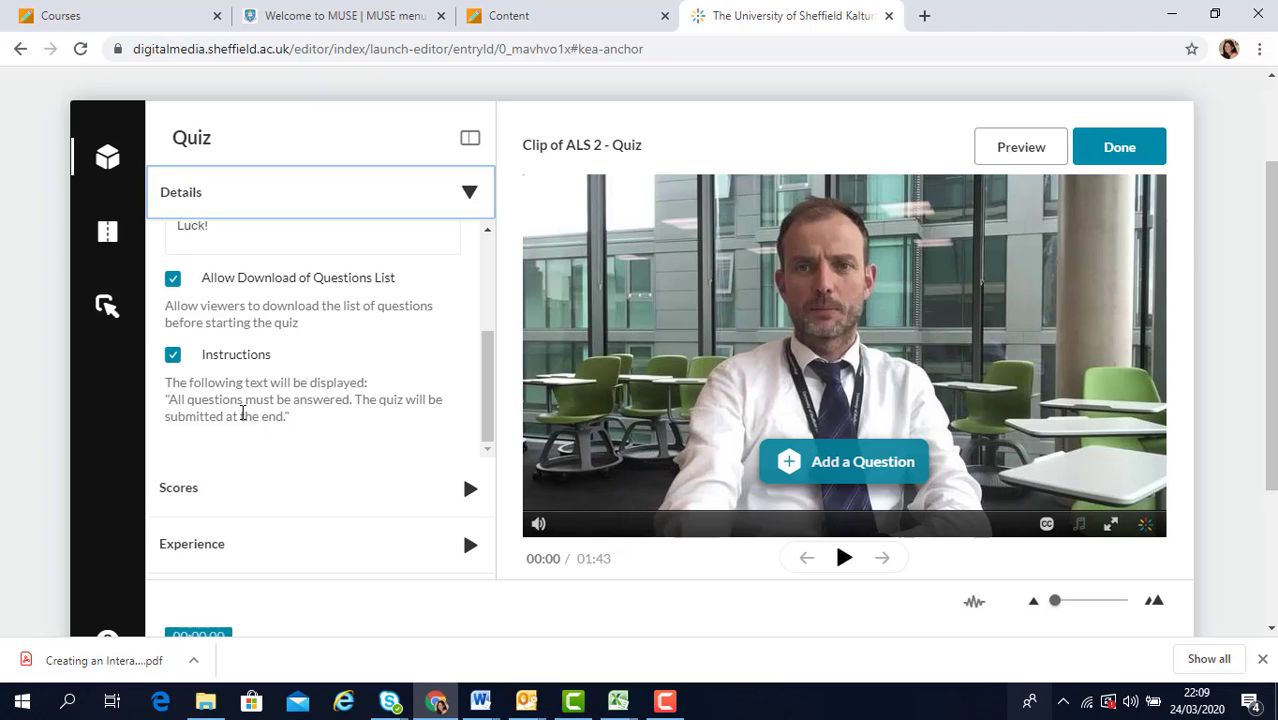
scroll(243, 411, "down", 1)
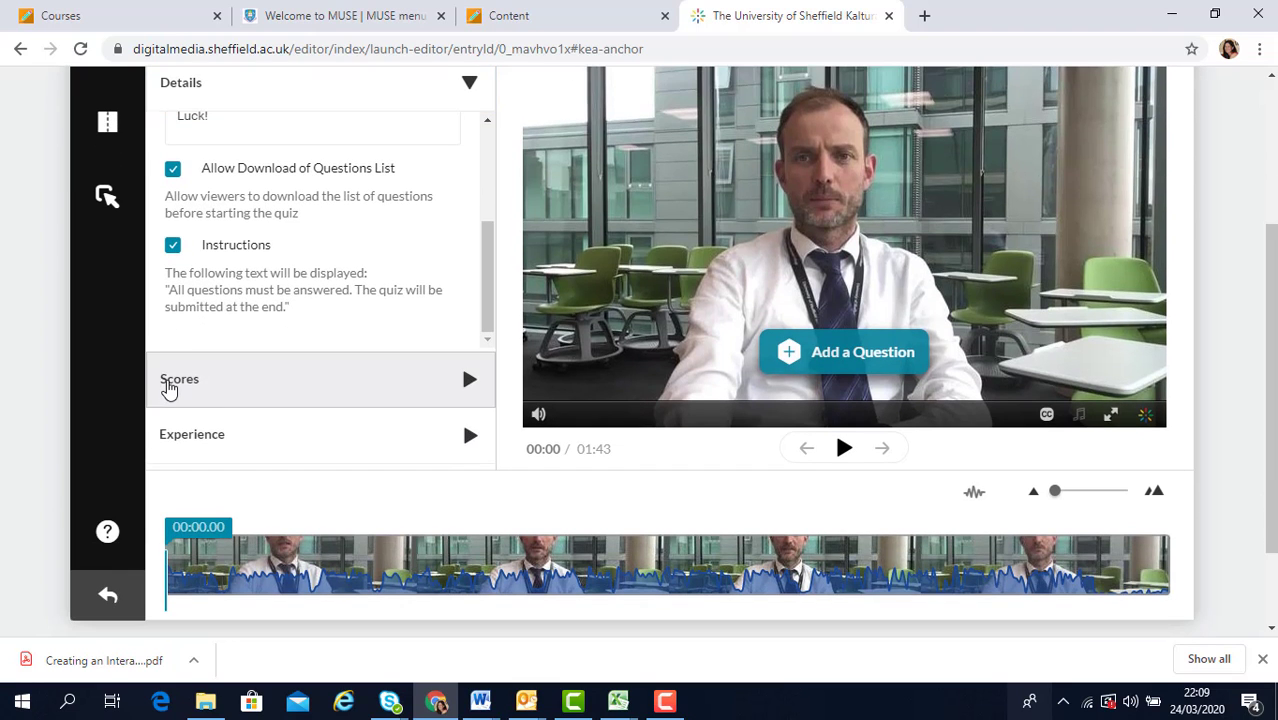
Expand Scores: scores shown after submission, answers included, multiple attempts off.
left_click(168, 389)
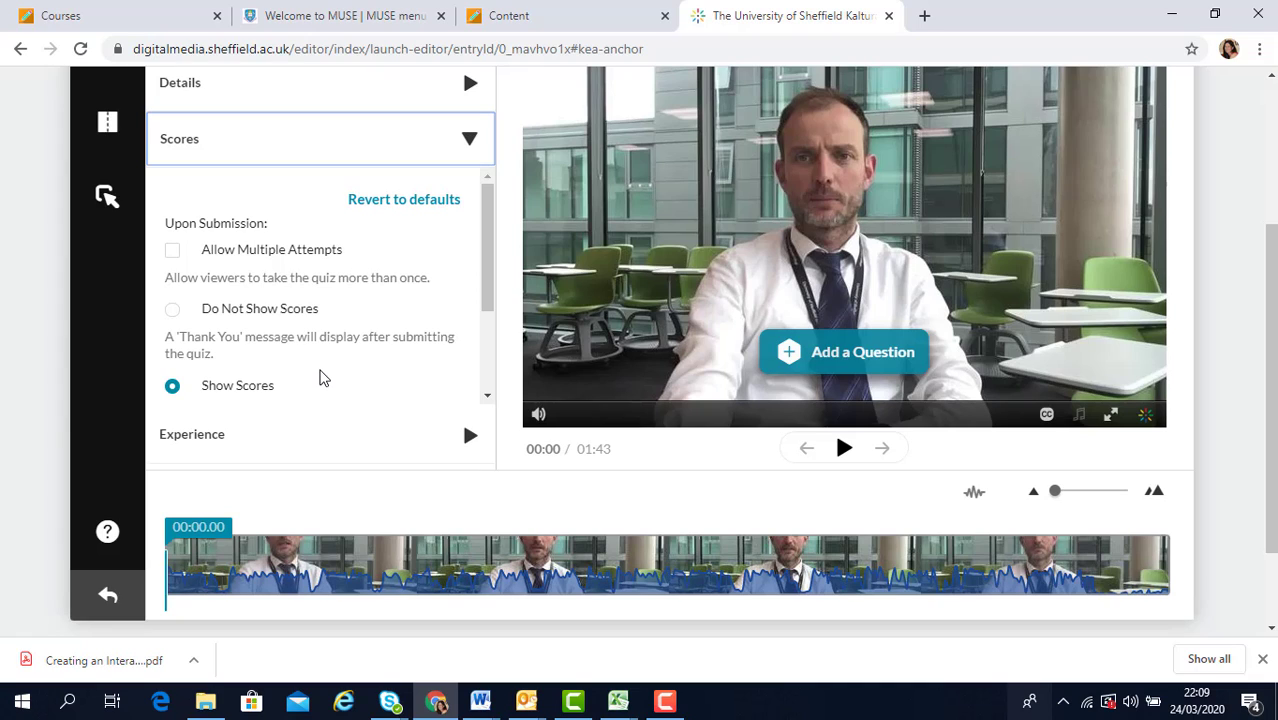
scroll(320, 376, "down", 2)
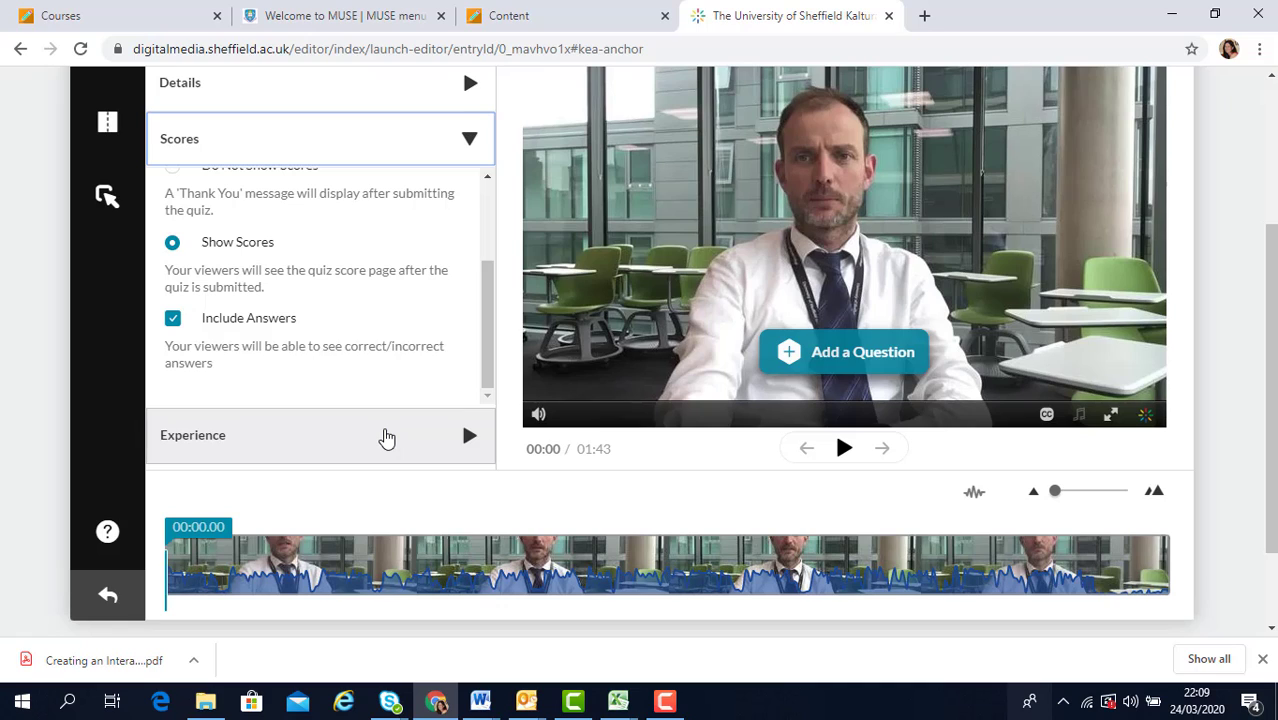
In the Experience settings, keep answer changes allowed and select Do not Allow Skip.
left_click(387, 436)
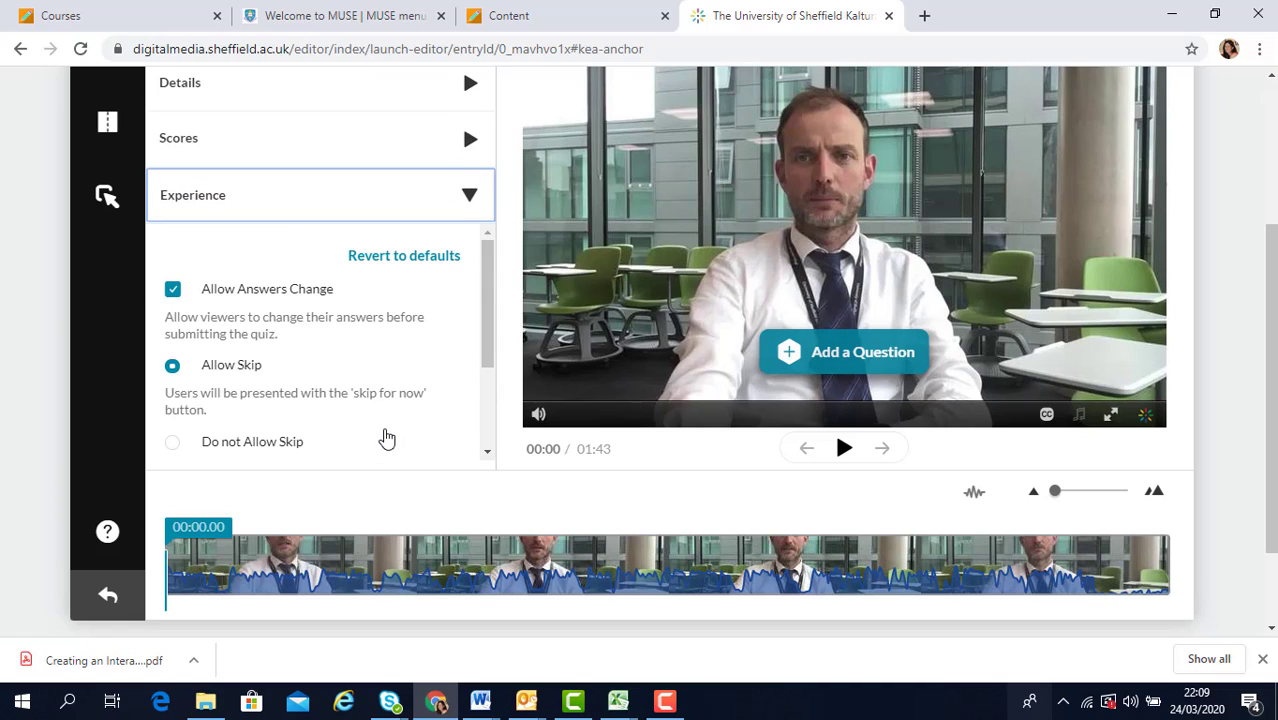
scroll(378, 370, "down", 1)
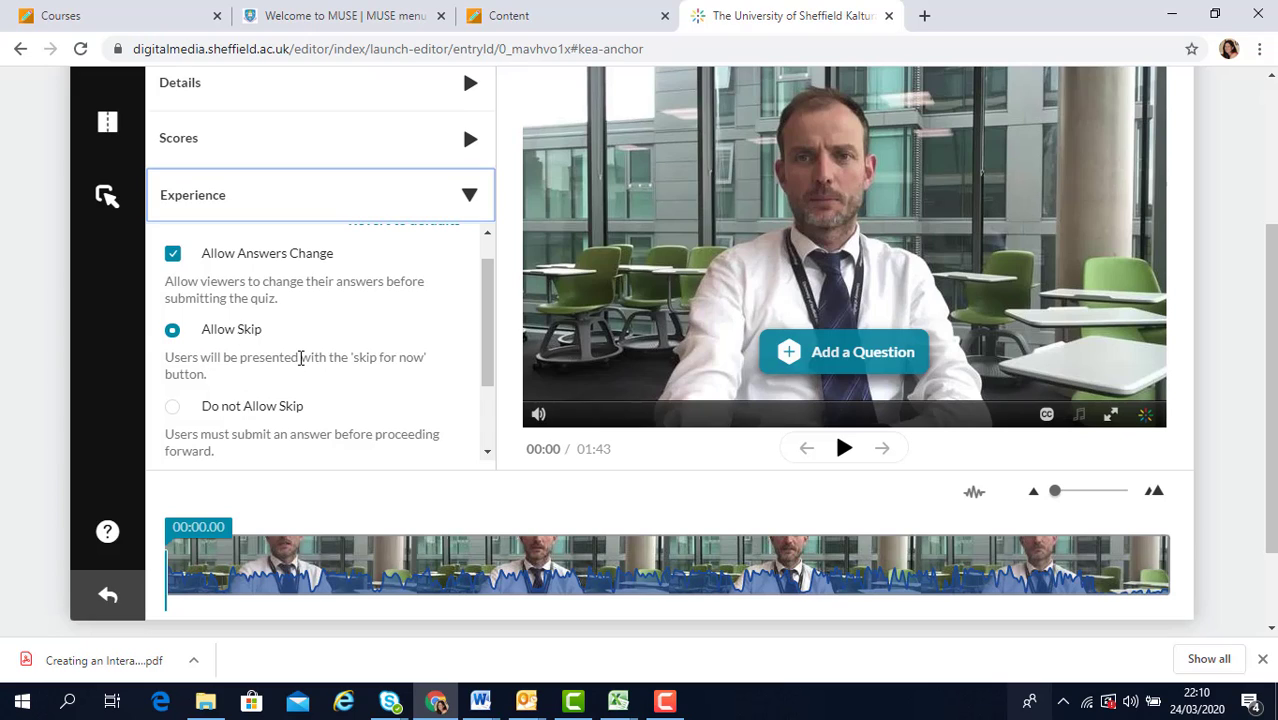
left_click(172, 334)
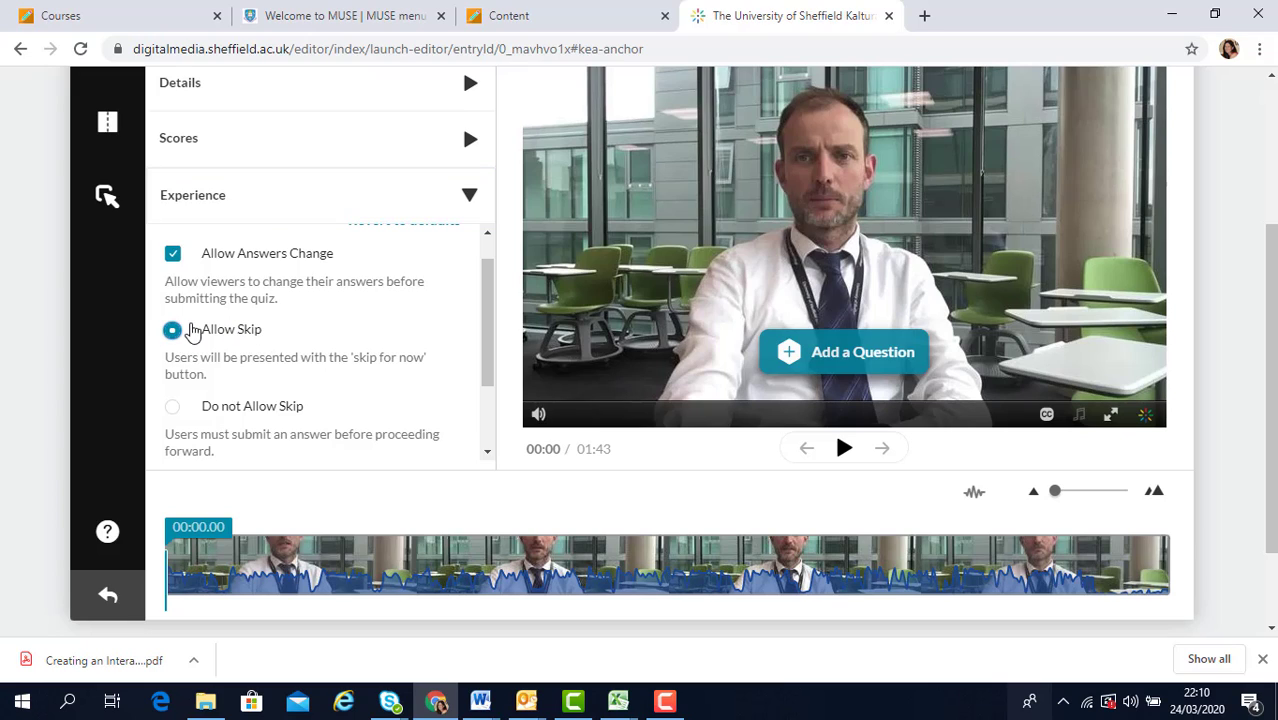
left_click(173, 411)
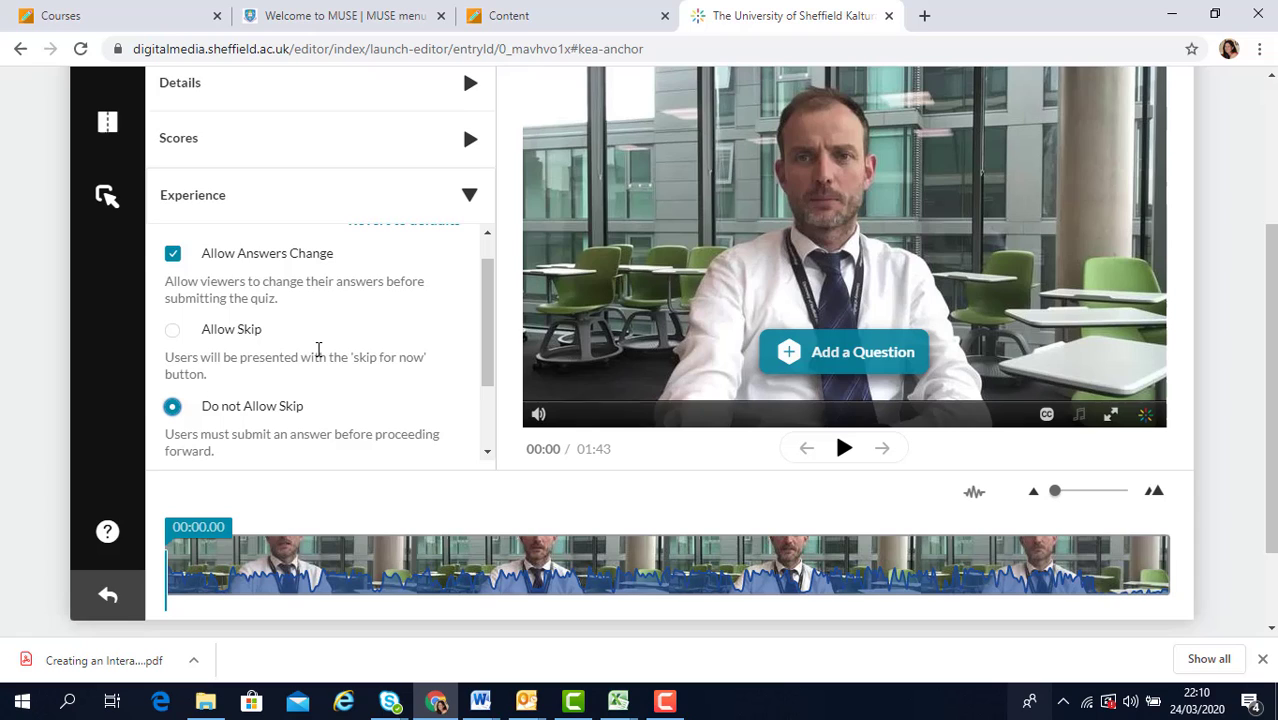
scroll(321, 350, "down", 2)
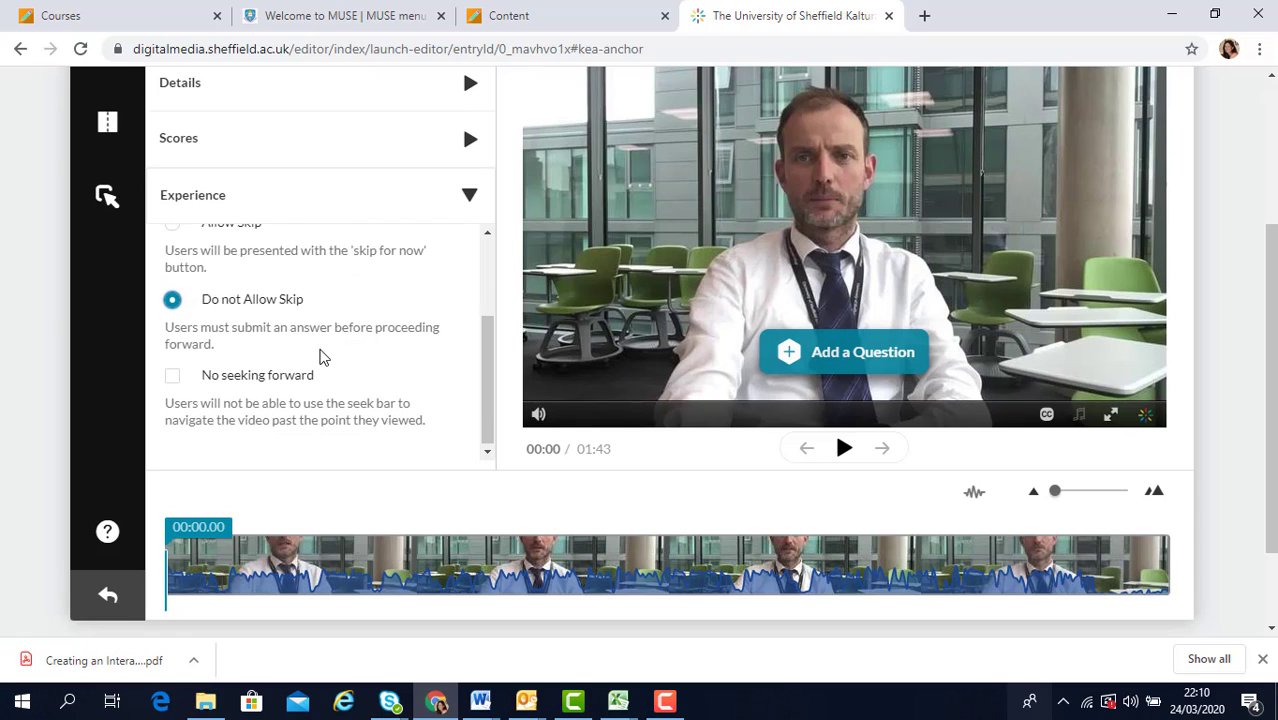
scroll(322, 357, "up", 3)
scroll(322, 357, "down", 2)
scroll(321, 357, "down", 1)
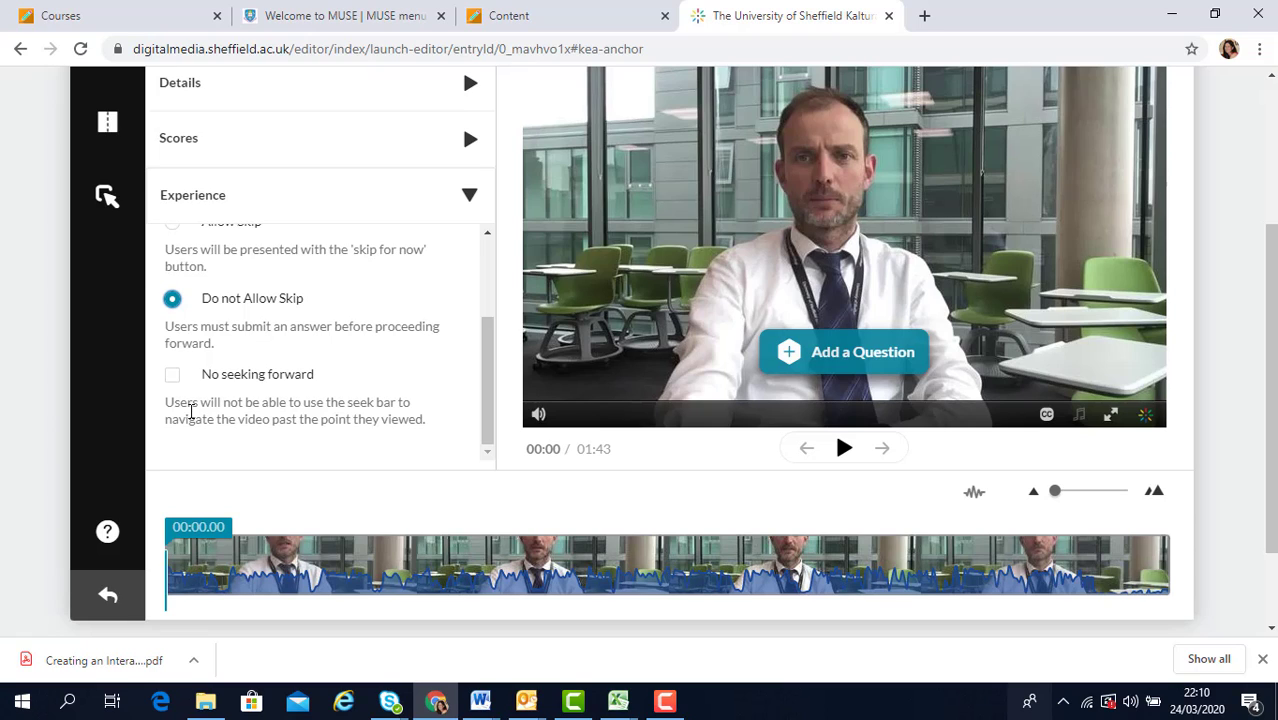
scroll(190, 410, "down", 1)
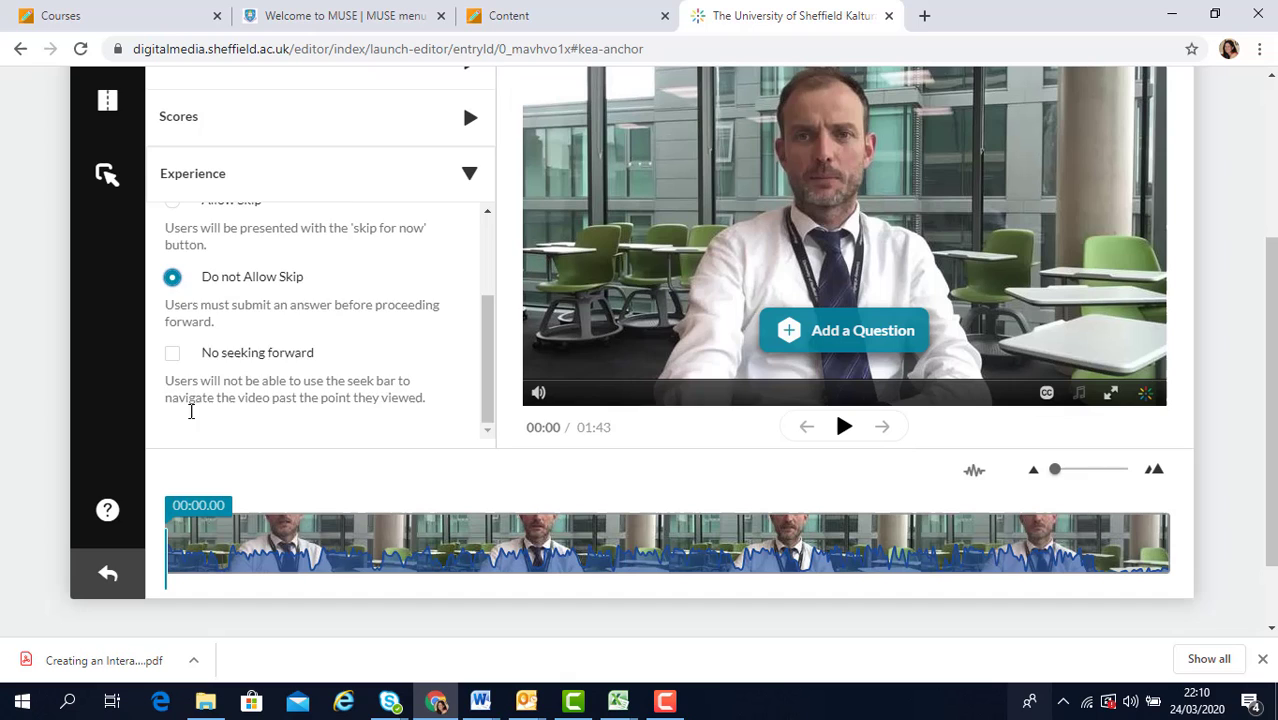
scroll(190, 415, "up", 1)
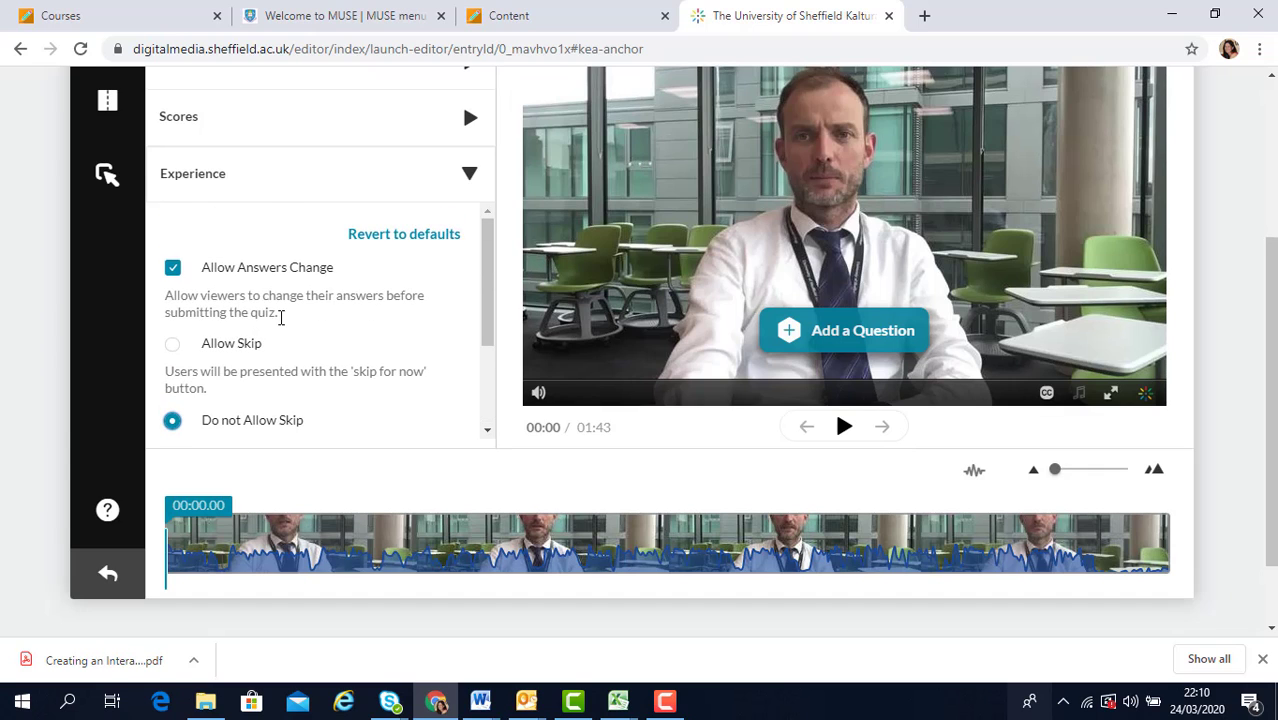
scroll(280, 318, "up", 2)
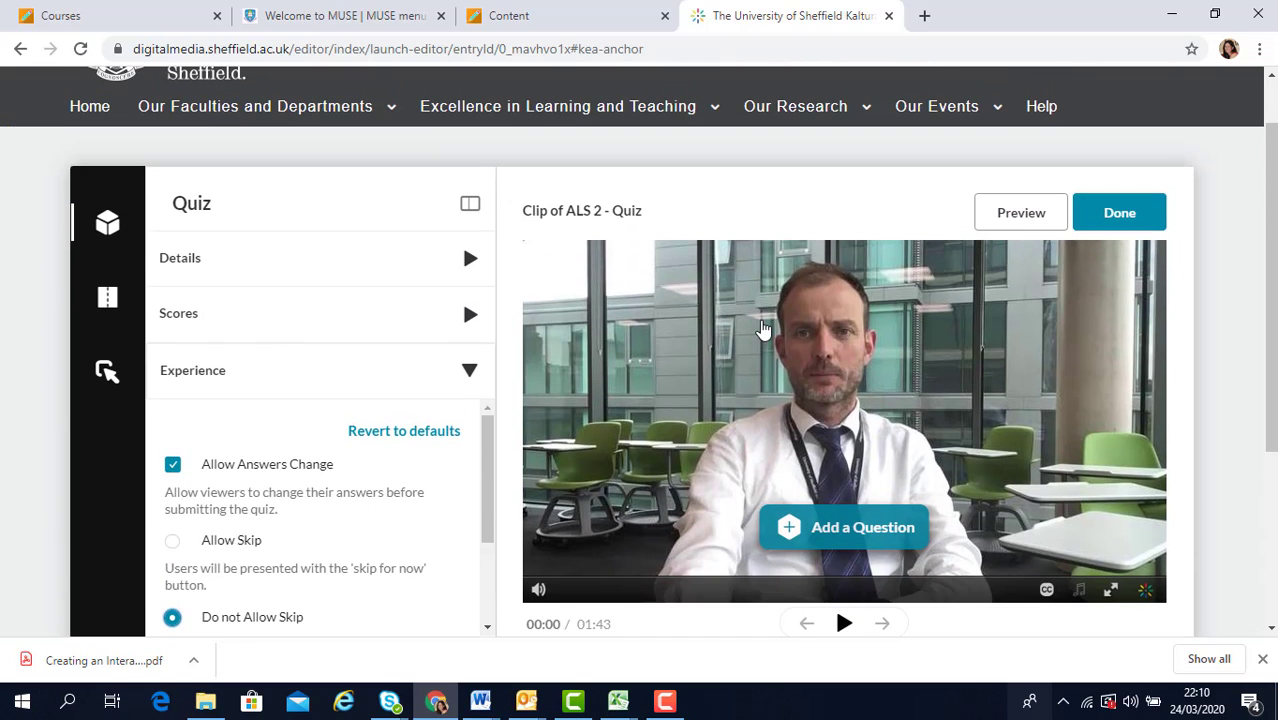
Drag the timeline playhead to 00:18.04.
scroll(838, 407, "down", 3)
scroll(838, 407, "up", 1)
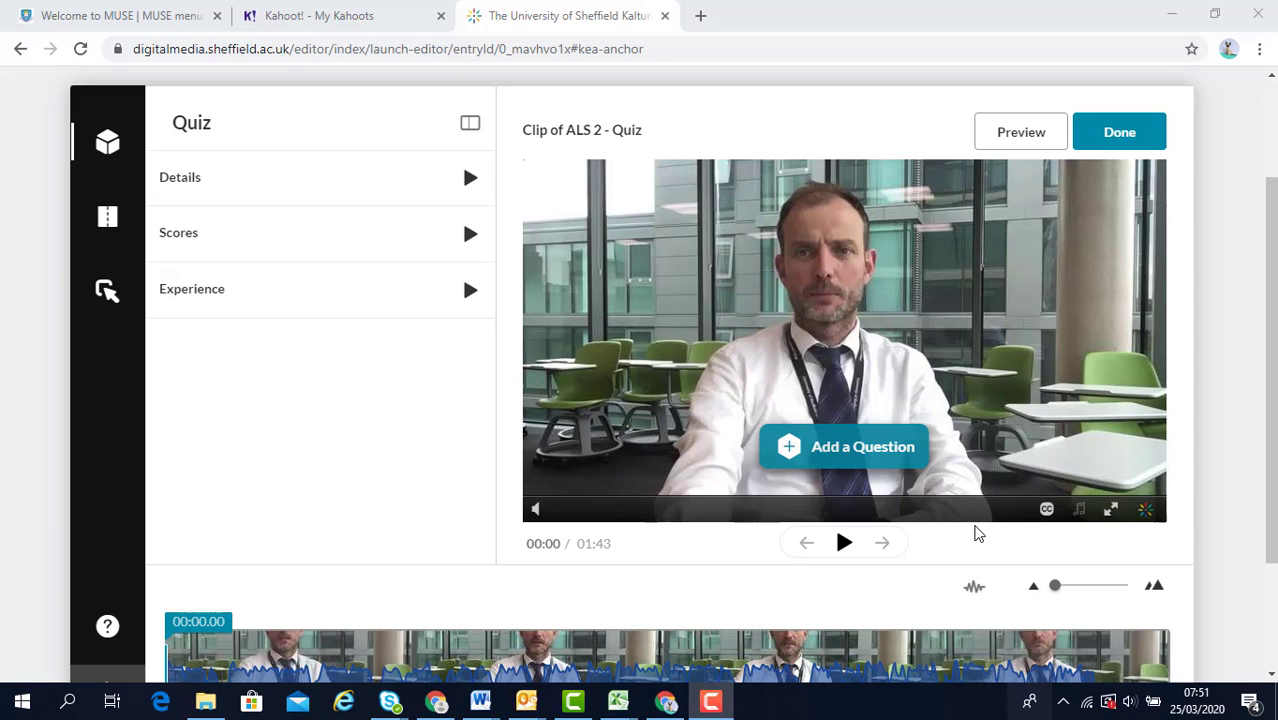
scroll(428, 461, "down", 1)
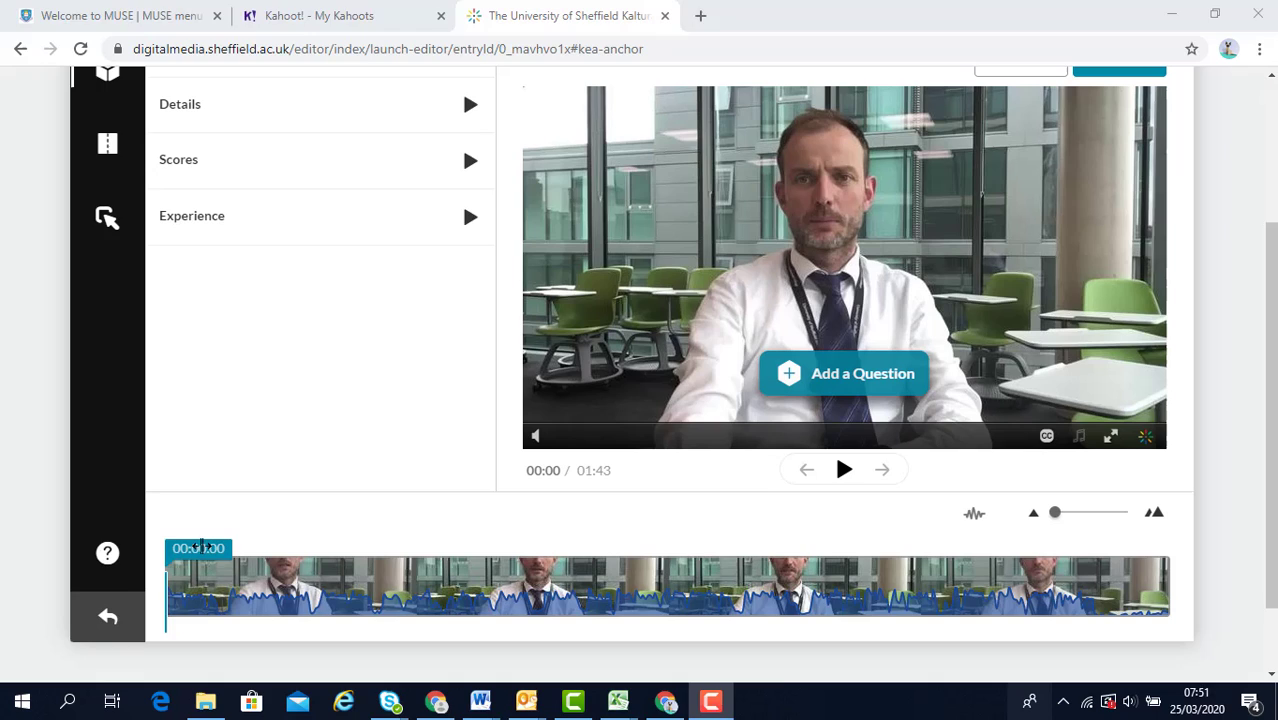
left_click_drag(200, 548, 345, 541)
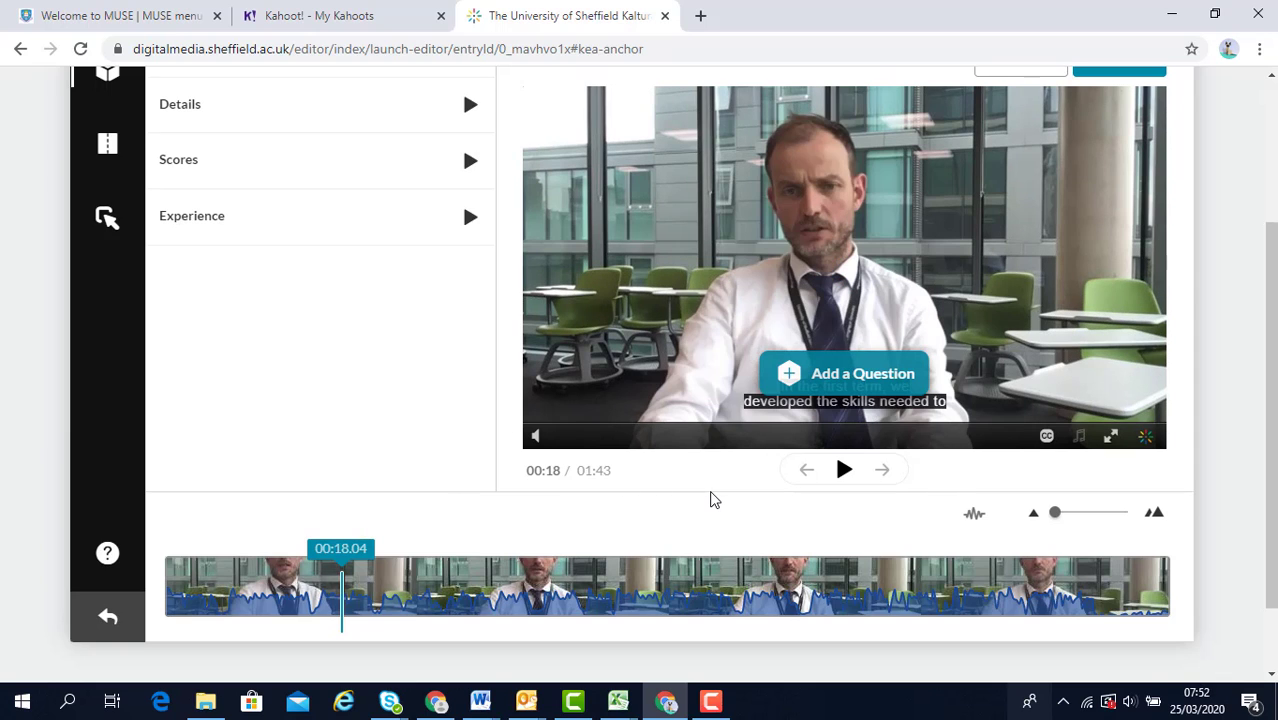
scroll(712, 498, "up", 2)
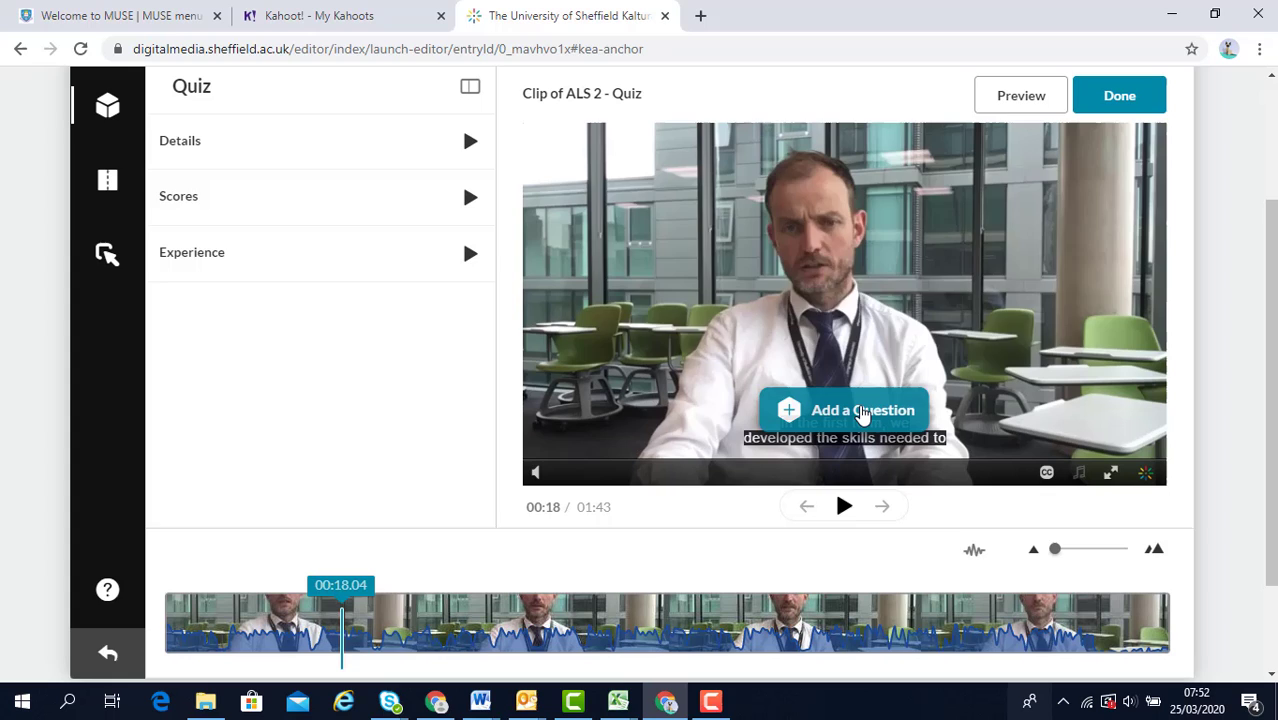
Add a Multiple Choice question at 00:18.
left_click(862, 412)
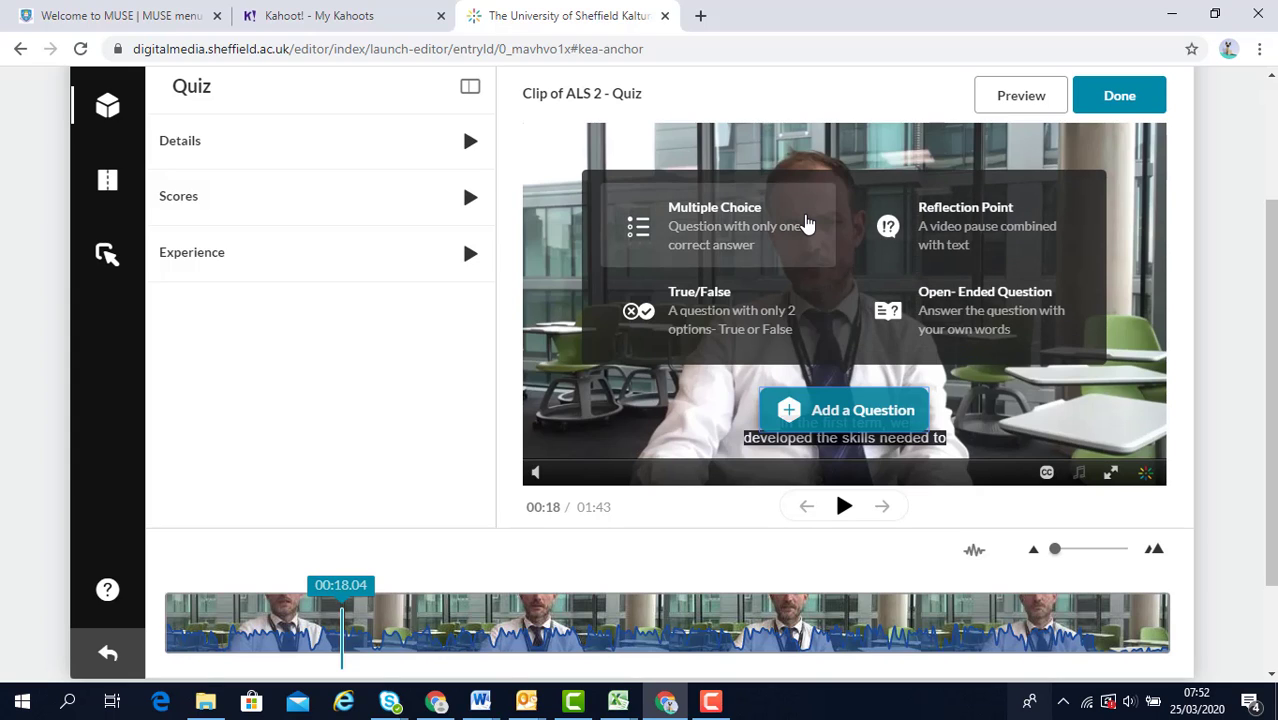
left_click(807, 222)
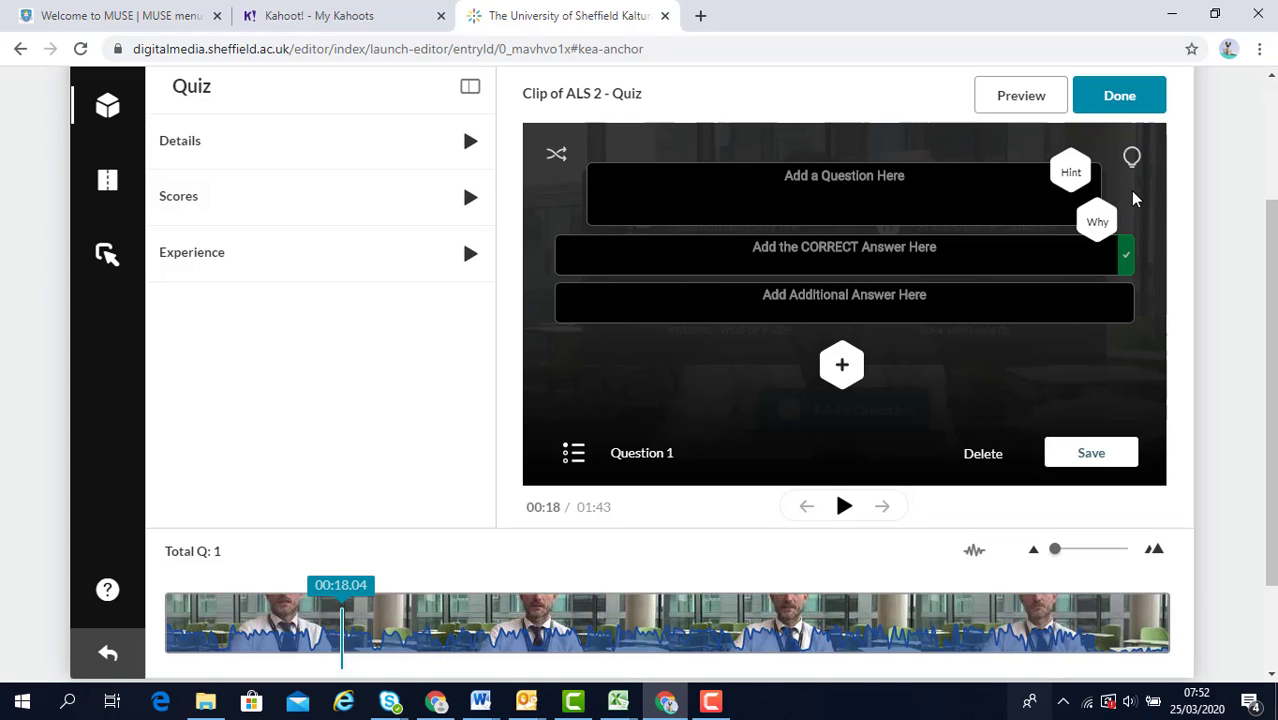
Enter 'What does ALS stand for?', correct answer 'academic and laboratory skills', wrong answer 'English Studies'.
left_click(1006, 163)
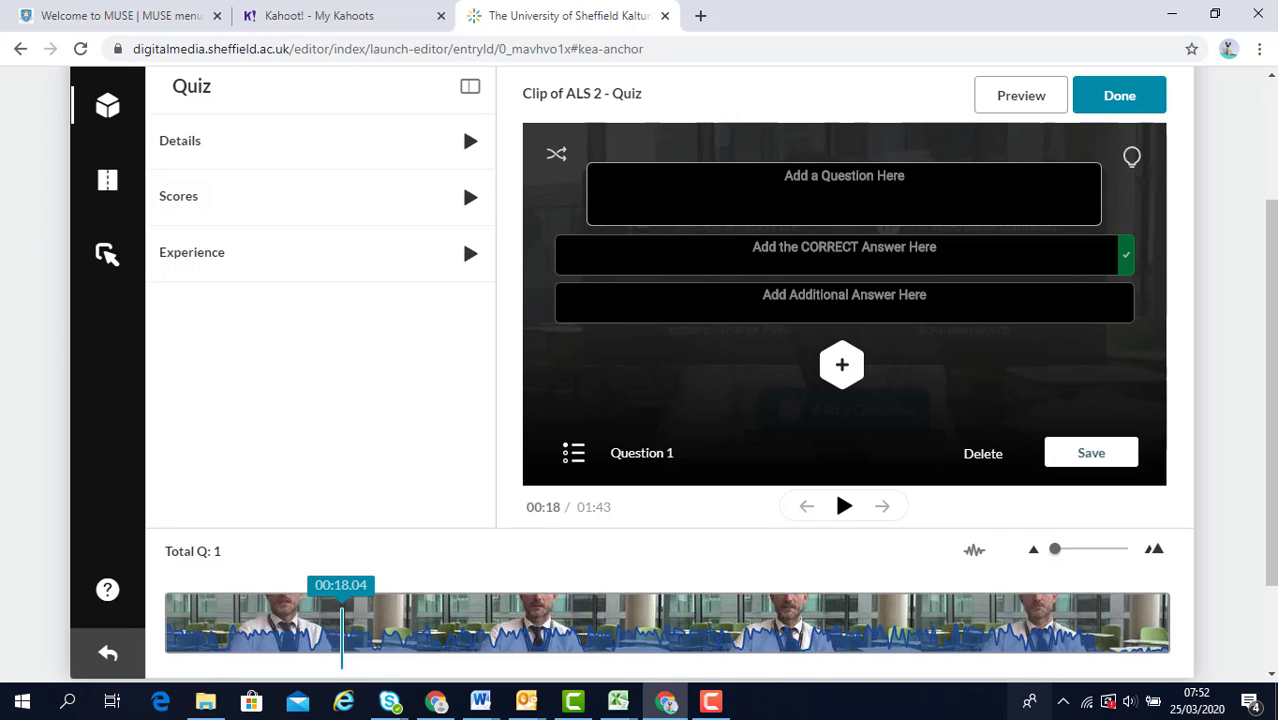
type("Wha")
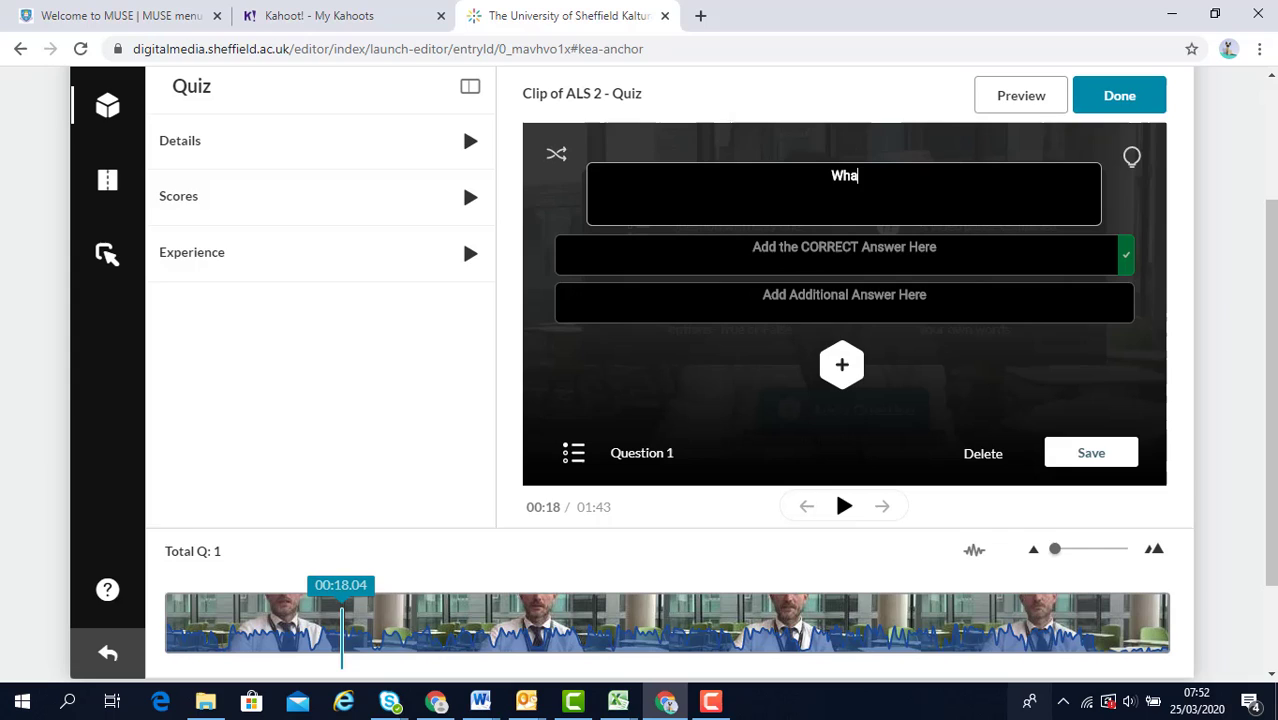
type("t does ALS stand for")
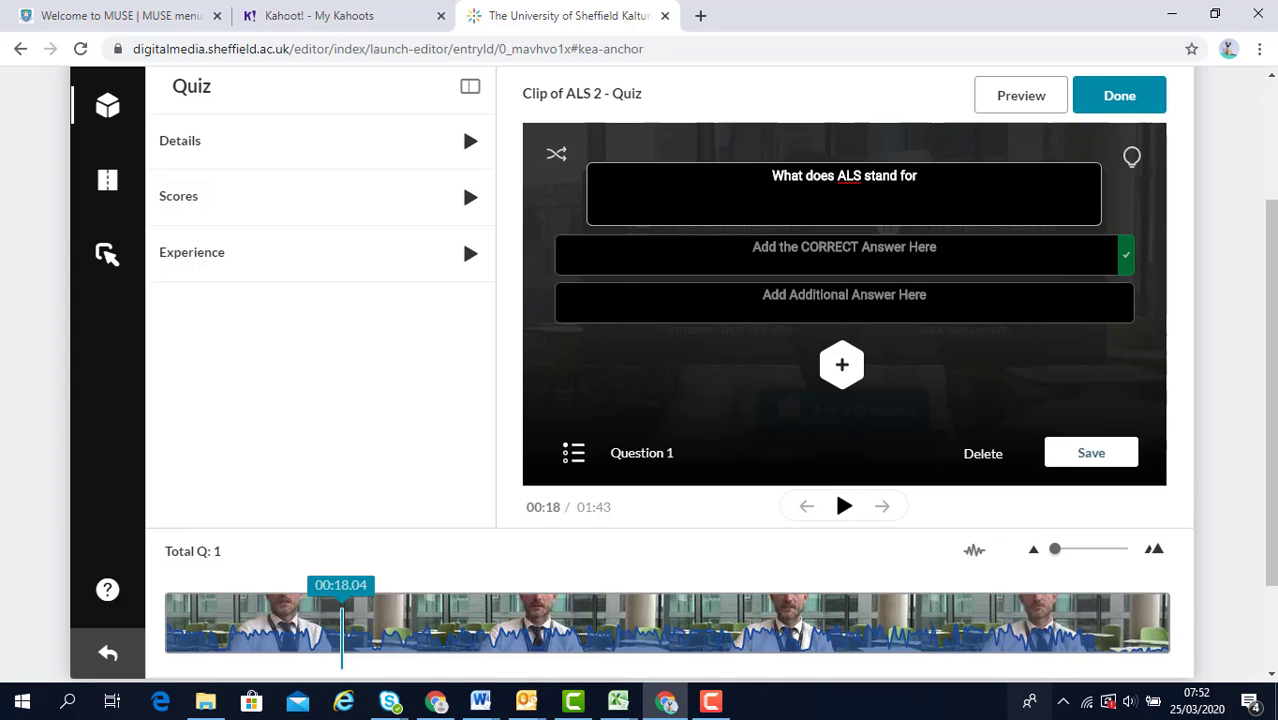
type("?")
left_click(924, 258)
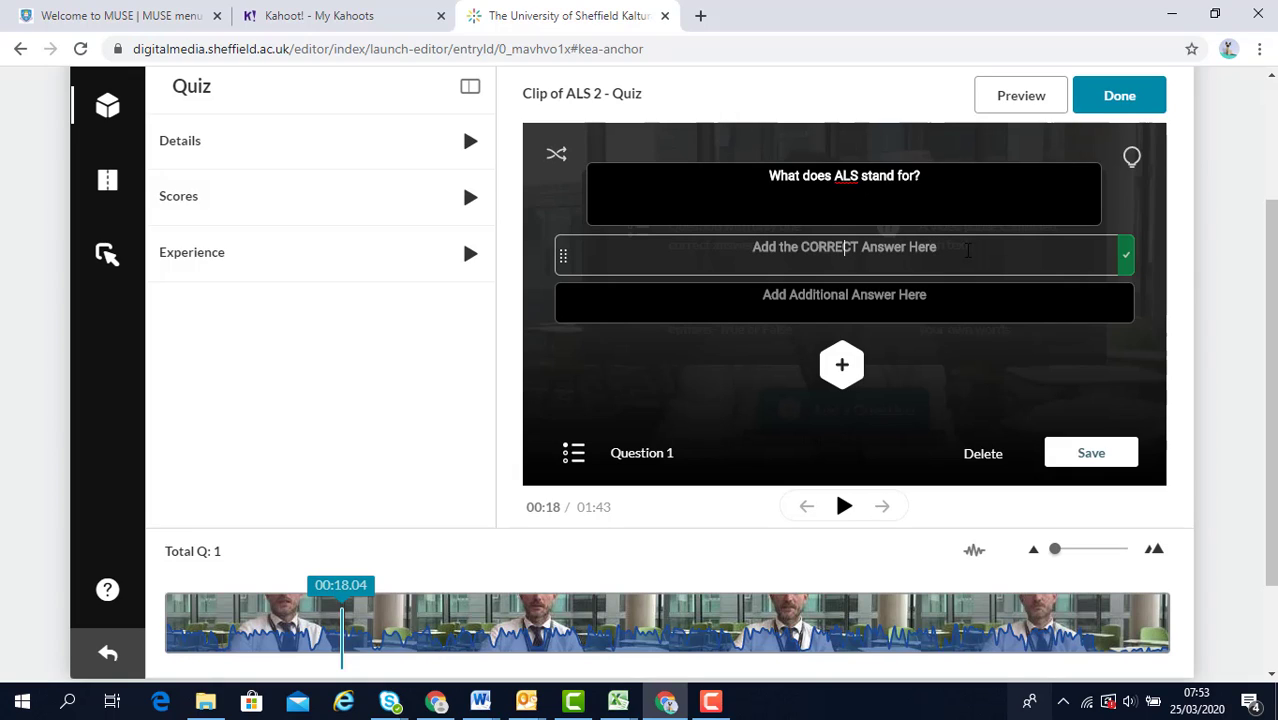
type("a")
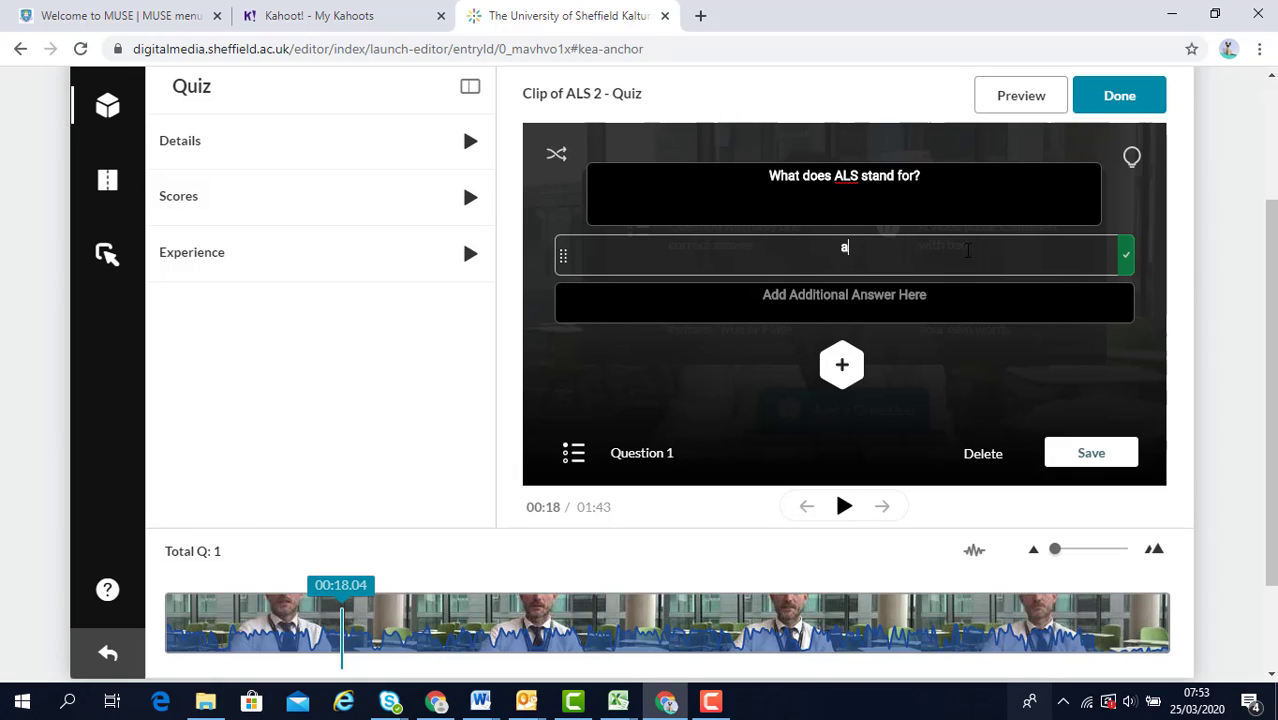
type("cademic and ")
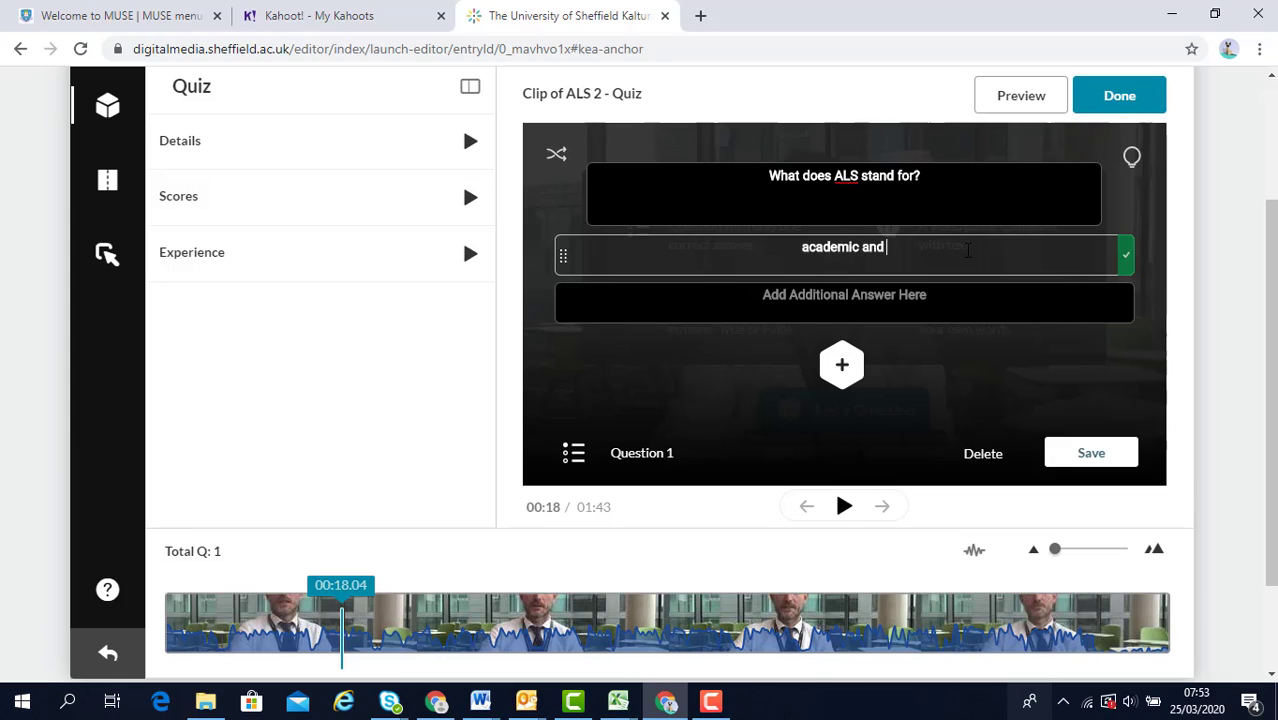
type("laboratory skills")
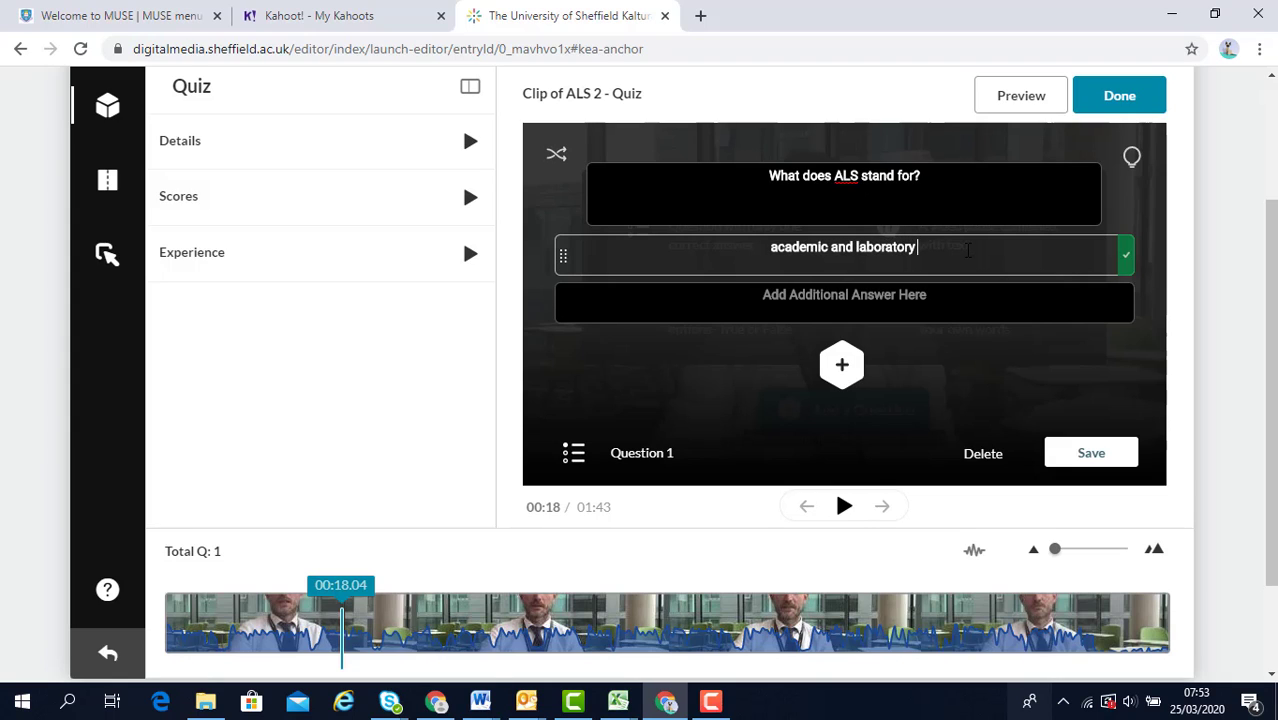
left_click(947, 292)
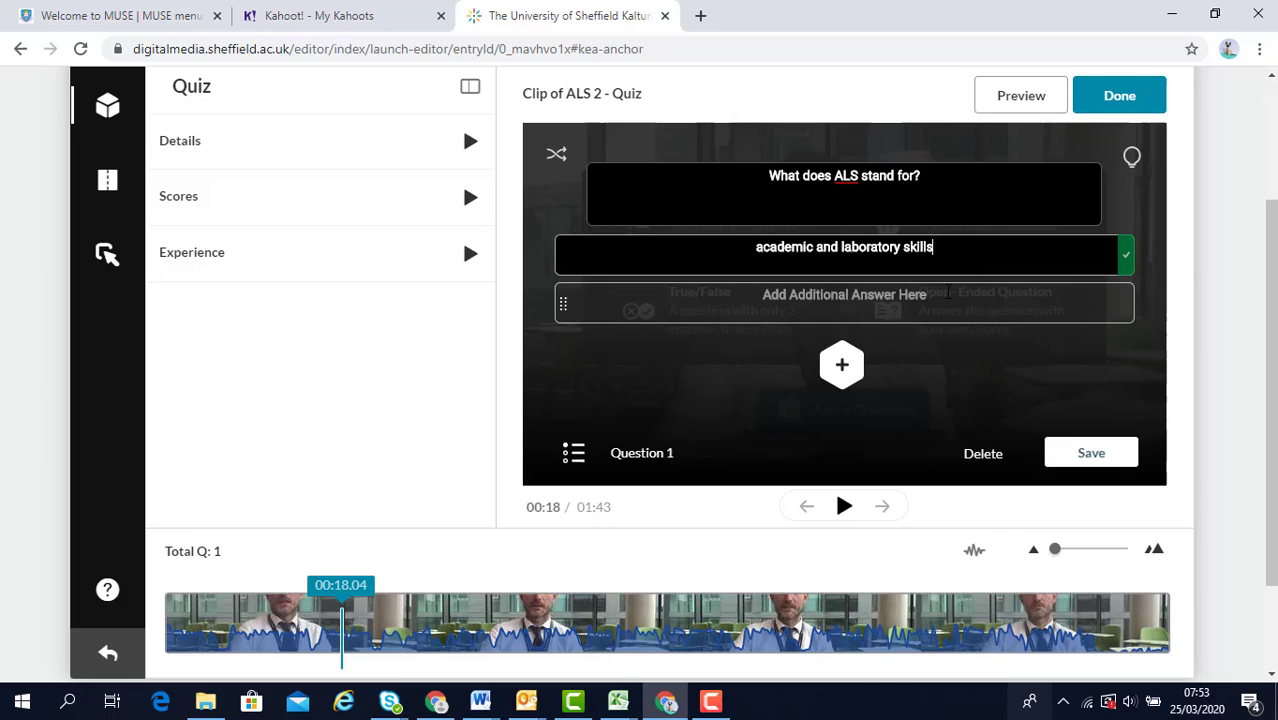
type("English S")
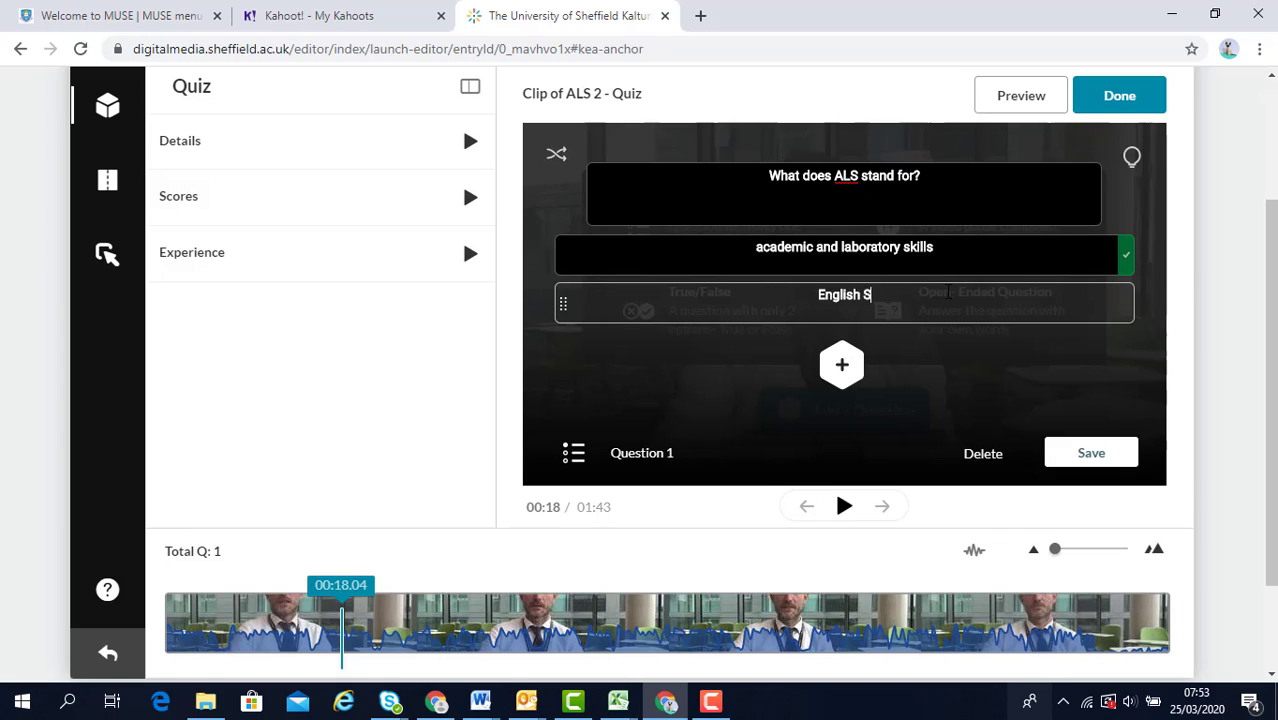
type("tudies")
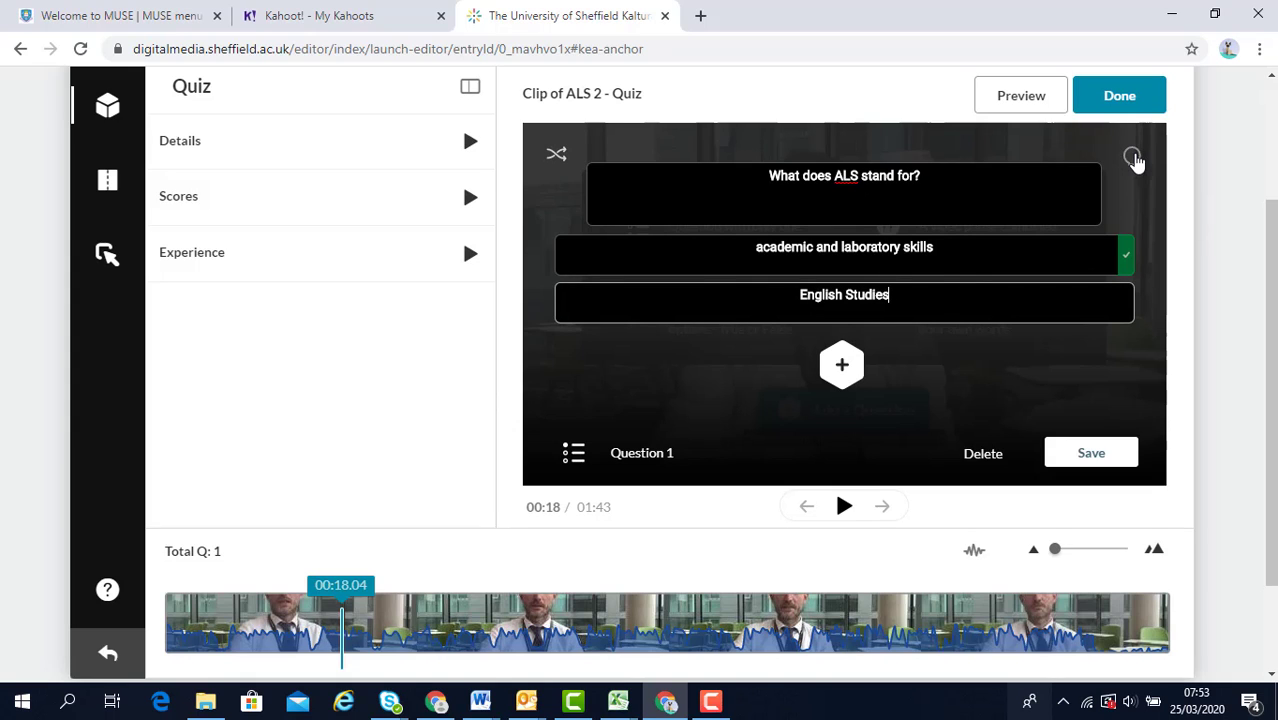
Add the hint 'Think about the module code.' to the question.
mouse_move(1135, 158)
left_click(1070, 171)
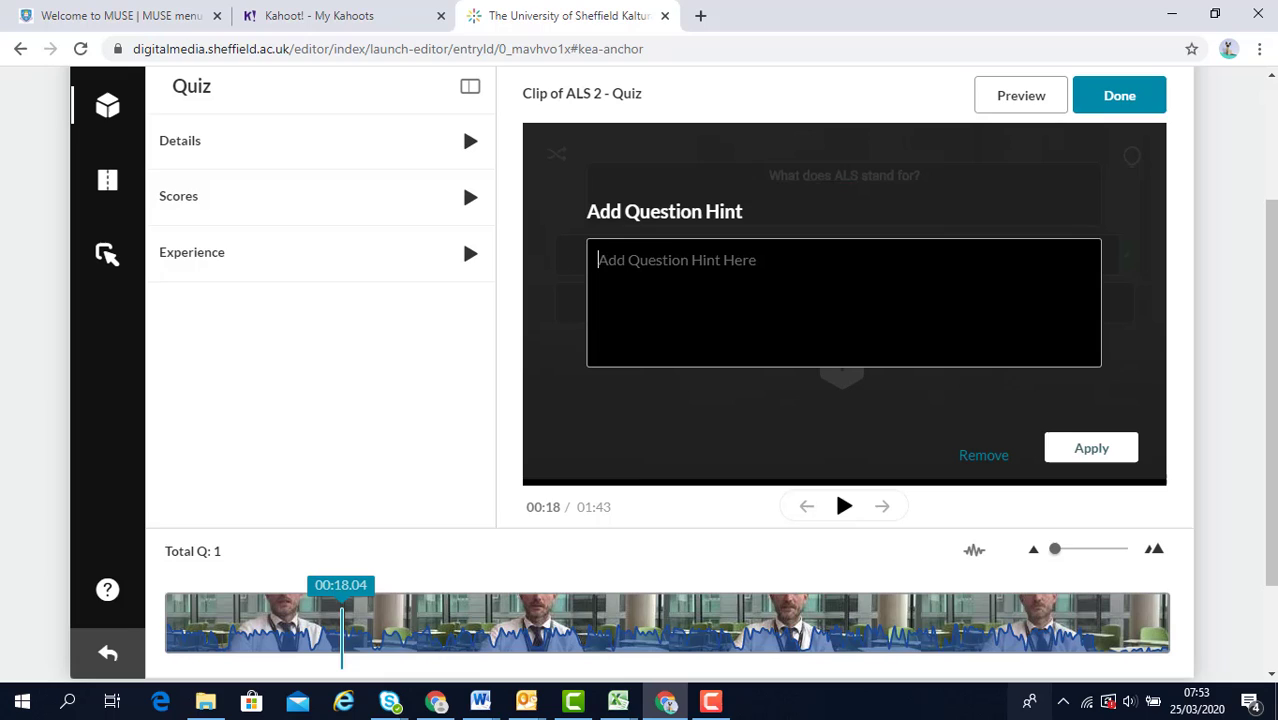
type("Think")
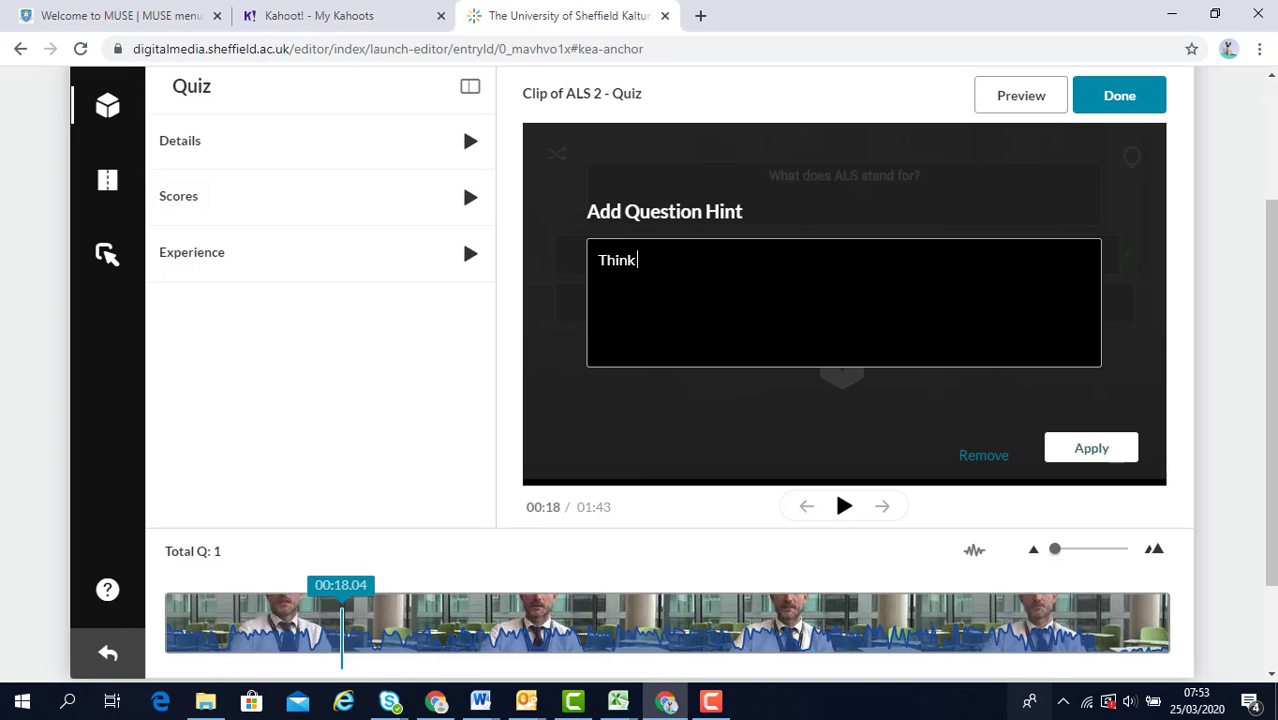
type(" about you")
key("BackSpace")
key("BackSpace")
key("BackSpace")
key("BackSpace")
type("the module code")
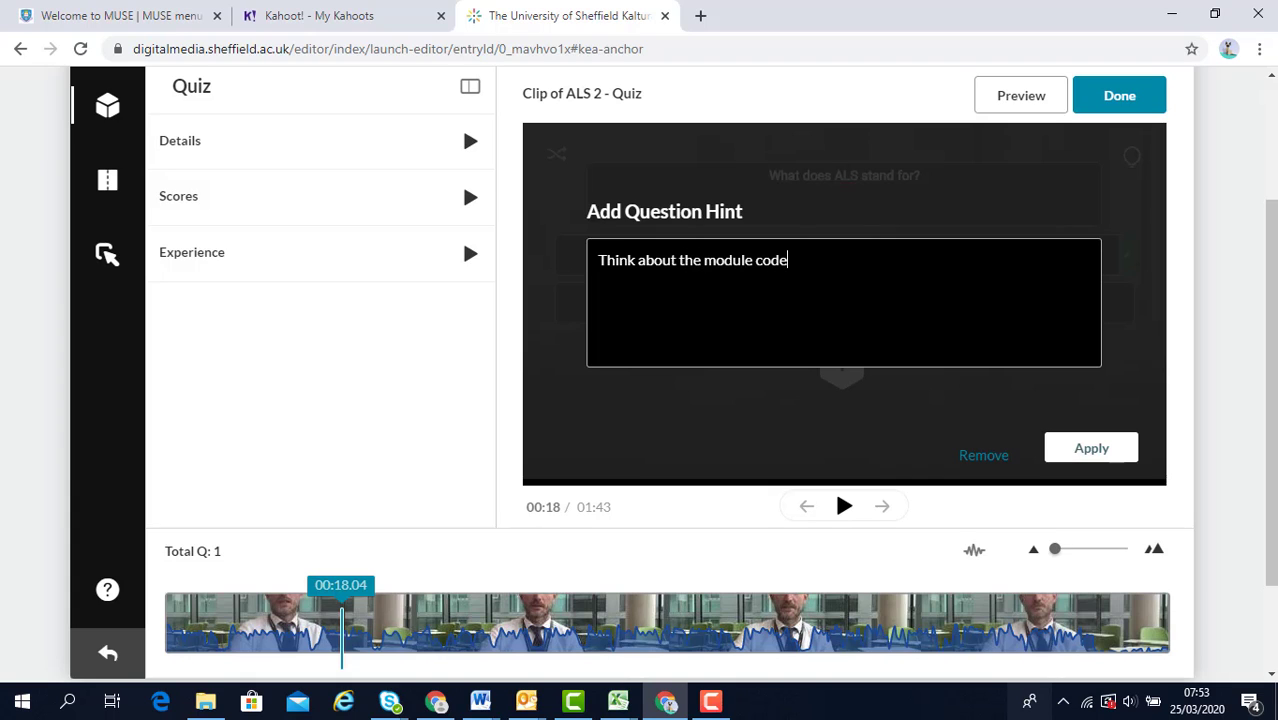
type(".")
left_click(1085, 440)
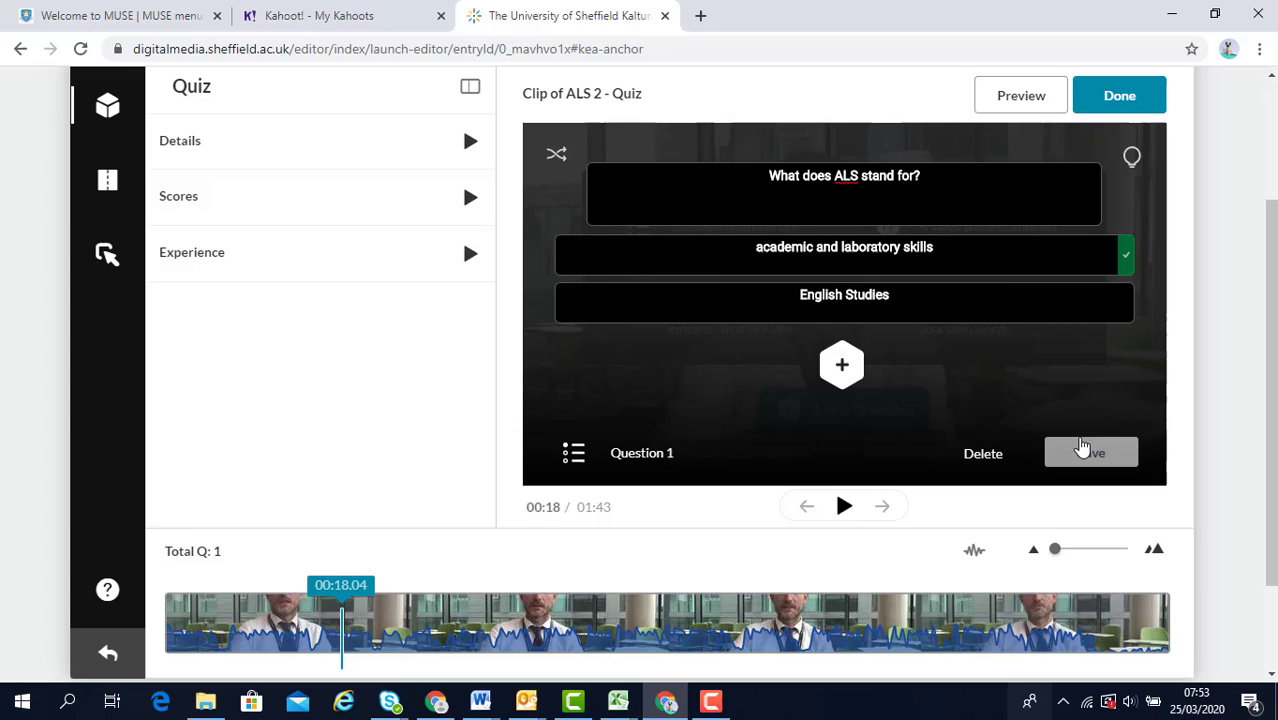
Add the correct-answer rationale 'dj;adj;adkj;sd' to the question.
mouse_move(1130, 160)
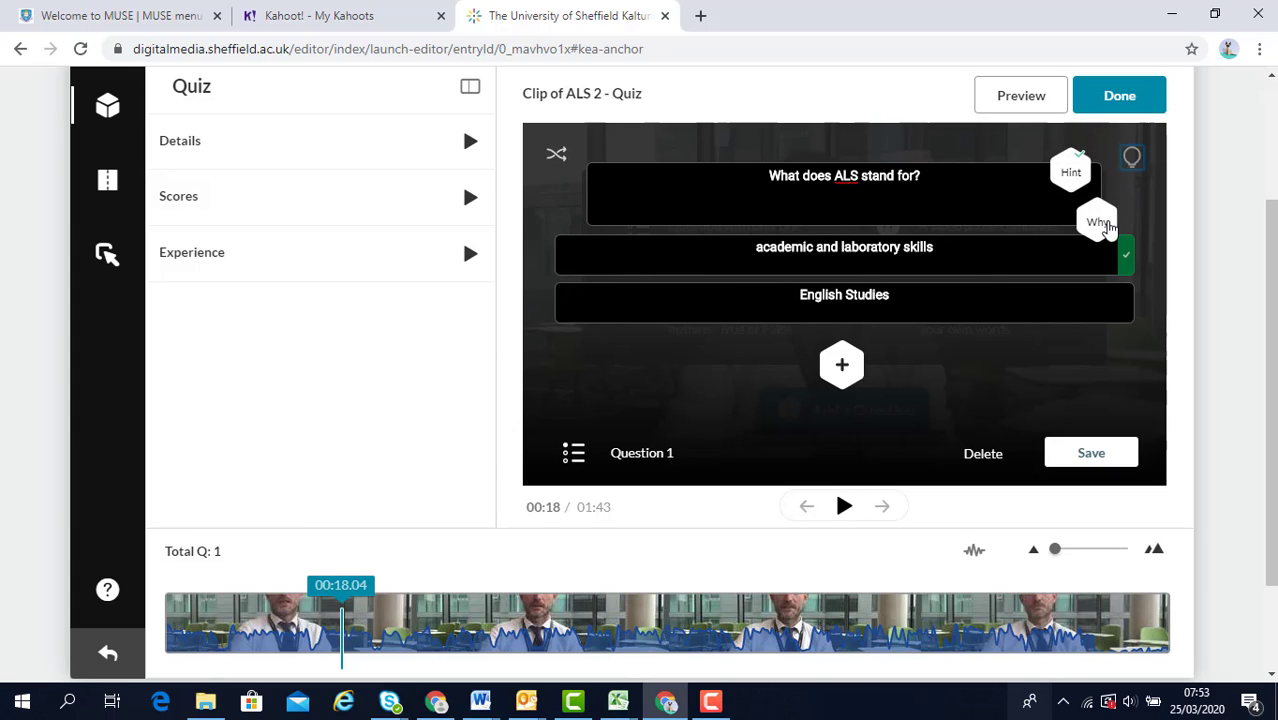
left_click(1100, 218)
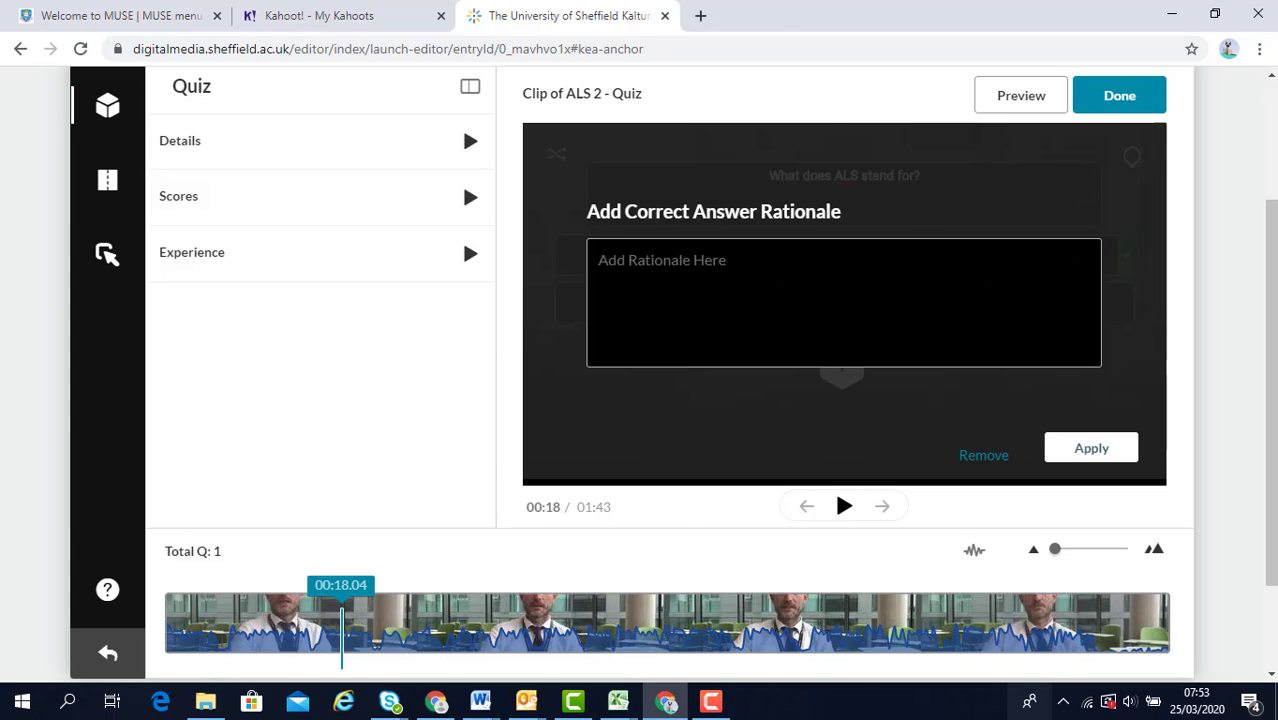
type("dj")
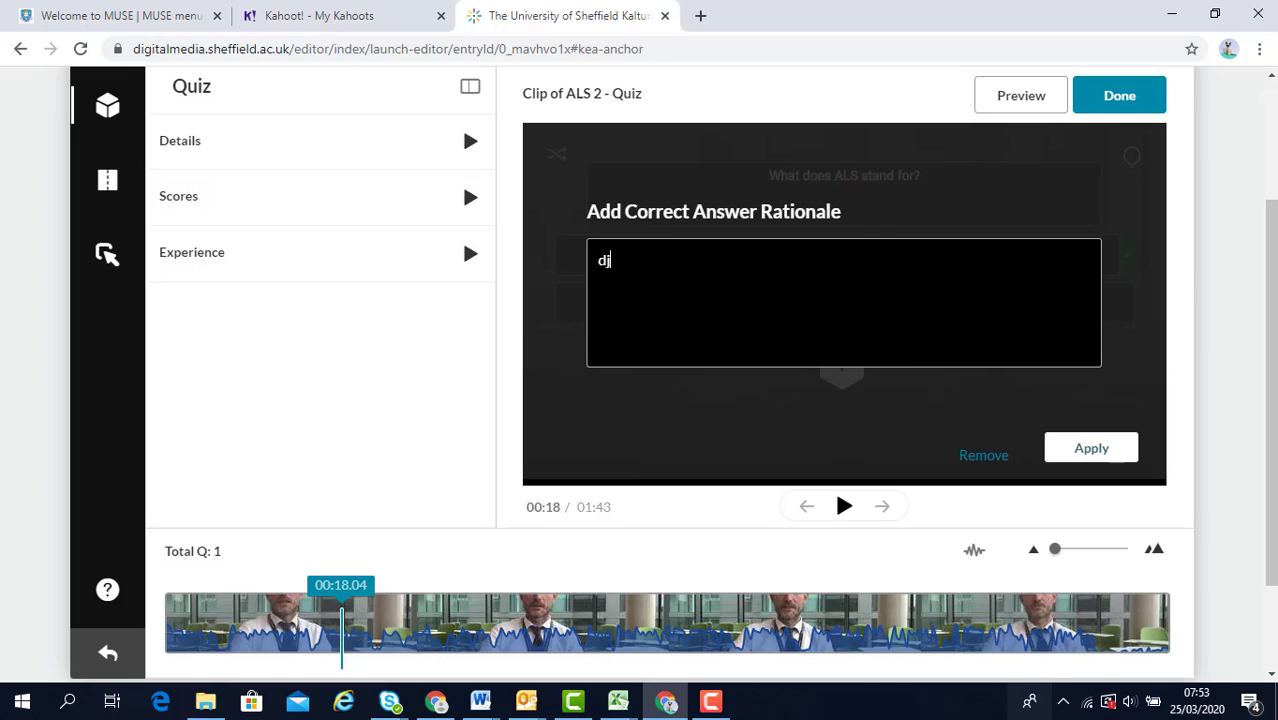
type(";adj;adkj;sd")
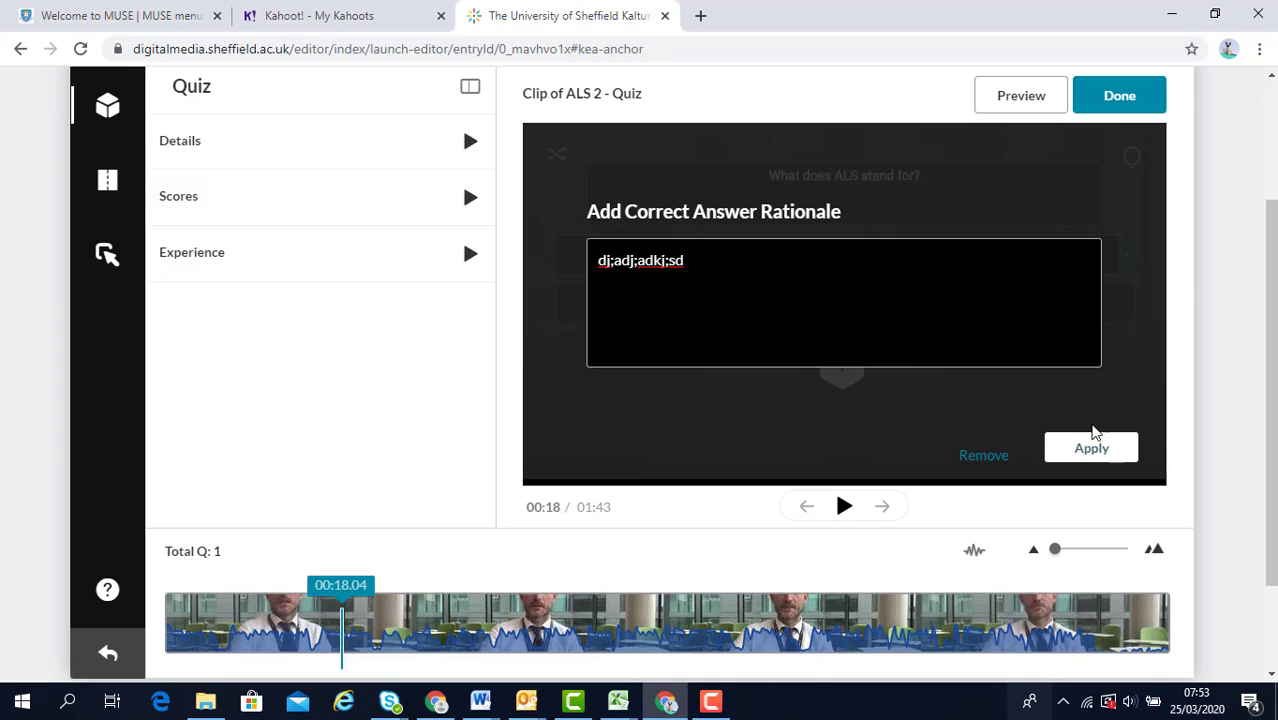
left_click(1097, 450)
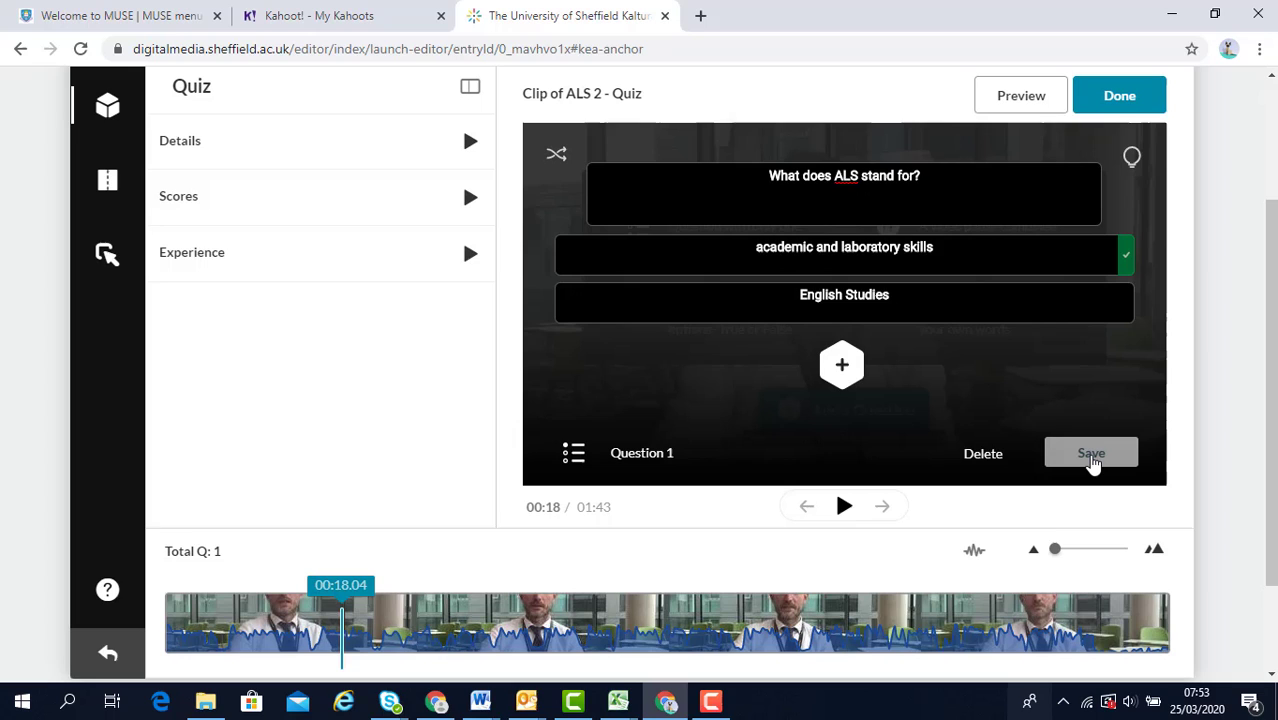
left_click(1091, 455)
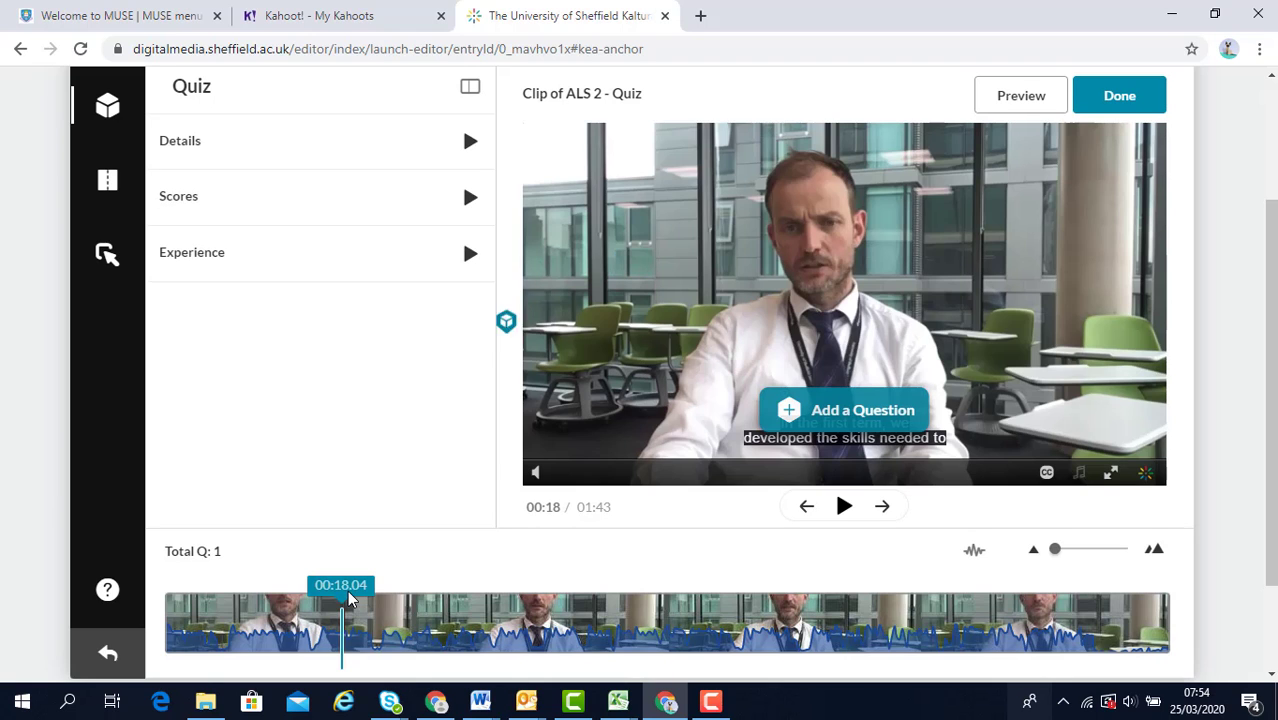
left_click(710, 701)
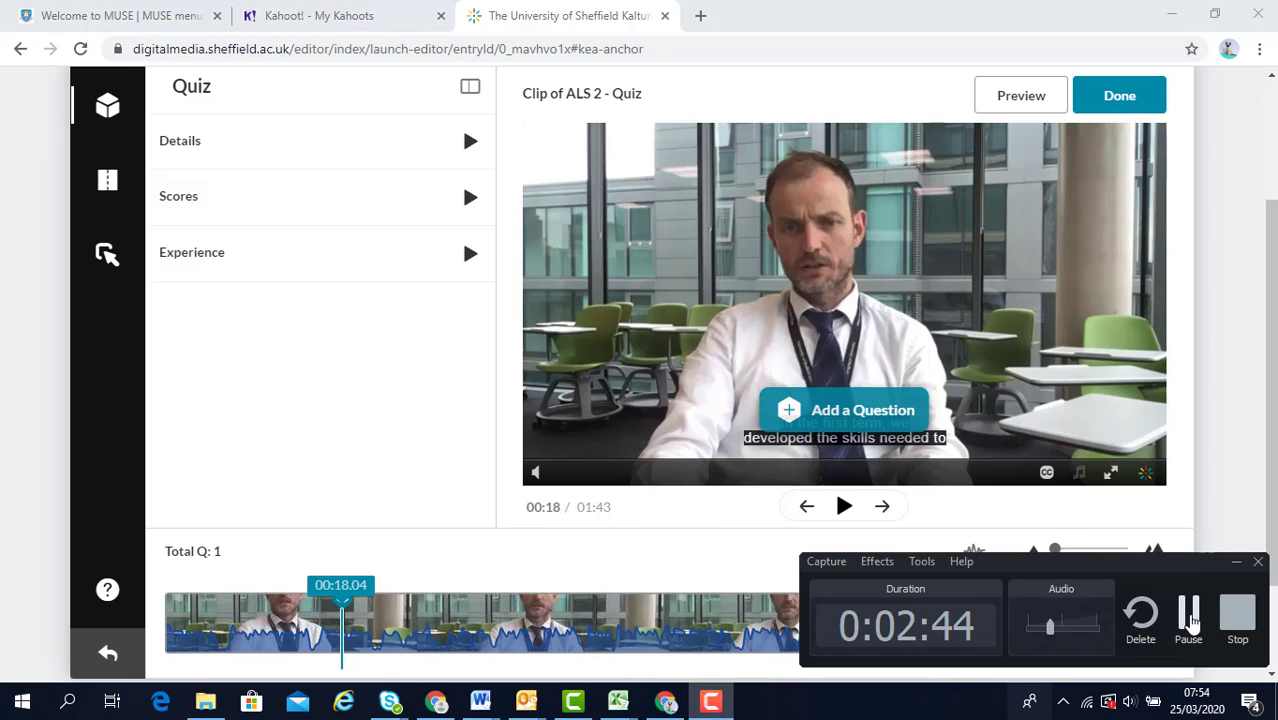
left_click(1189, 621)
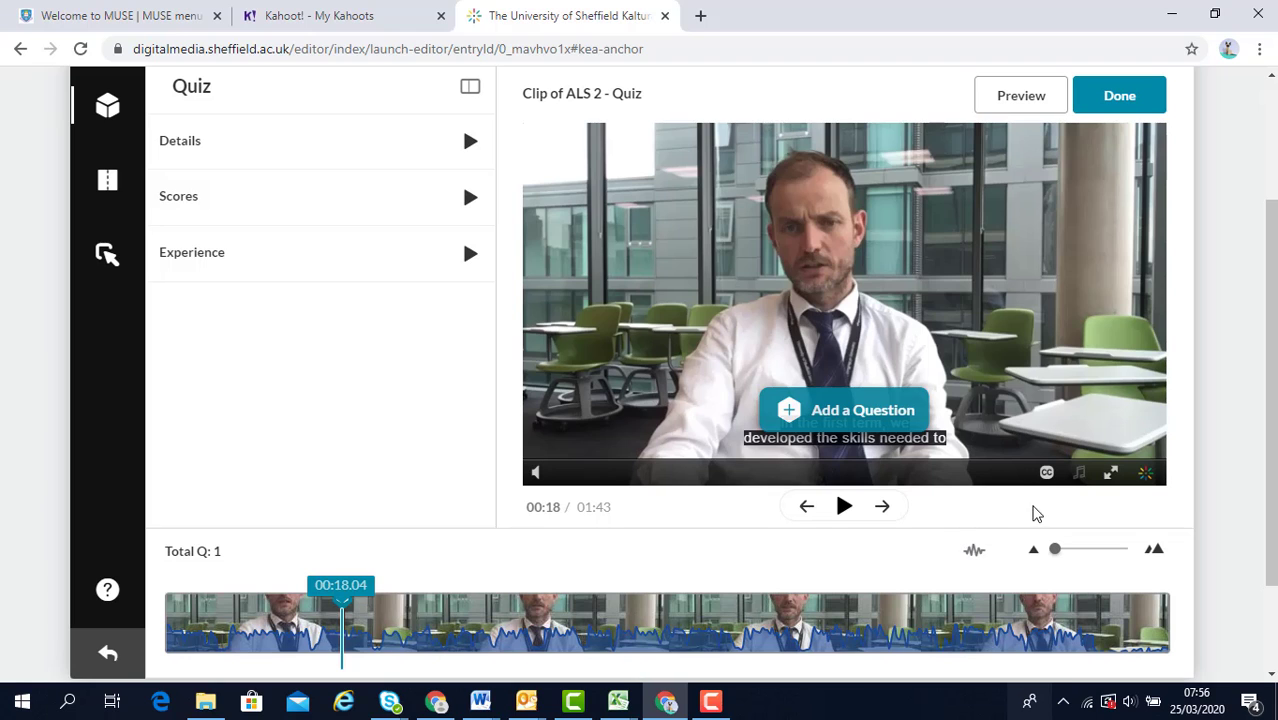
scroll(1032, 370, "up", 1)
scroll(1032, 370, "up", 1)
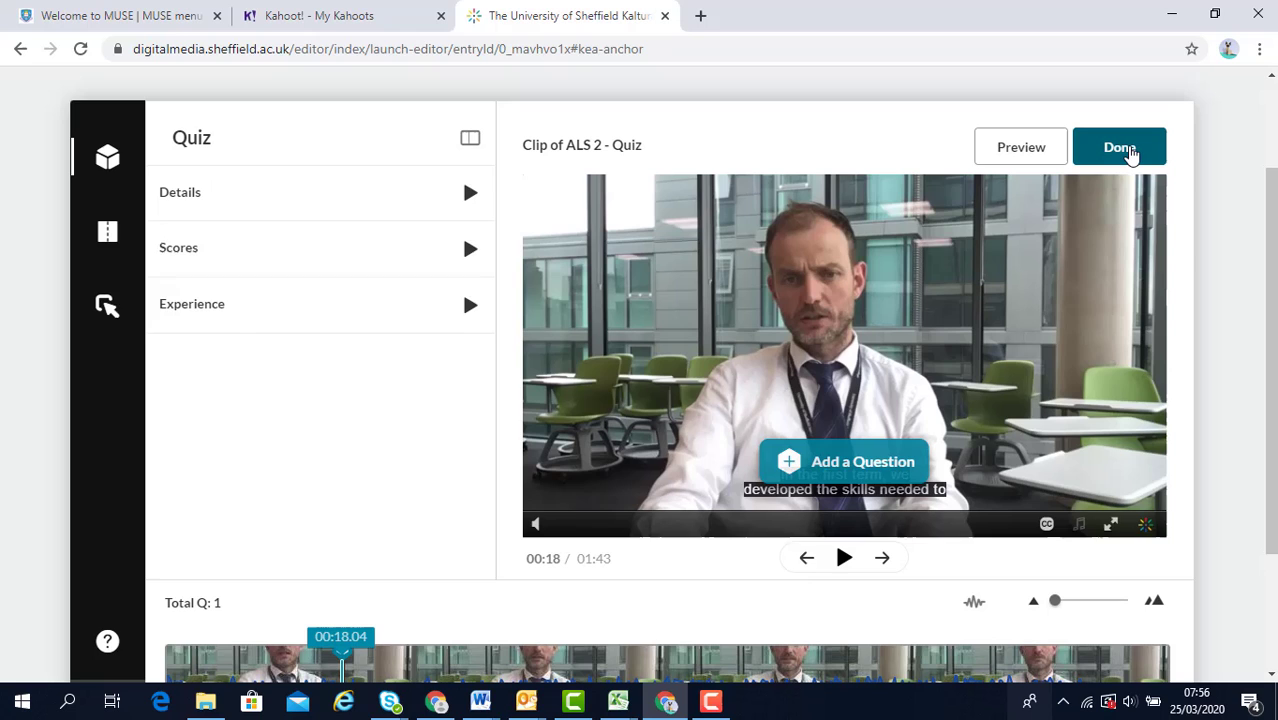
Save the quiz with Done, briefly play and pause the clip, then open the student Preview.
left_click(1131, 150)
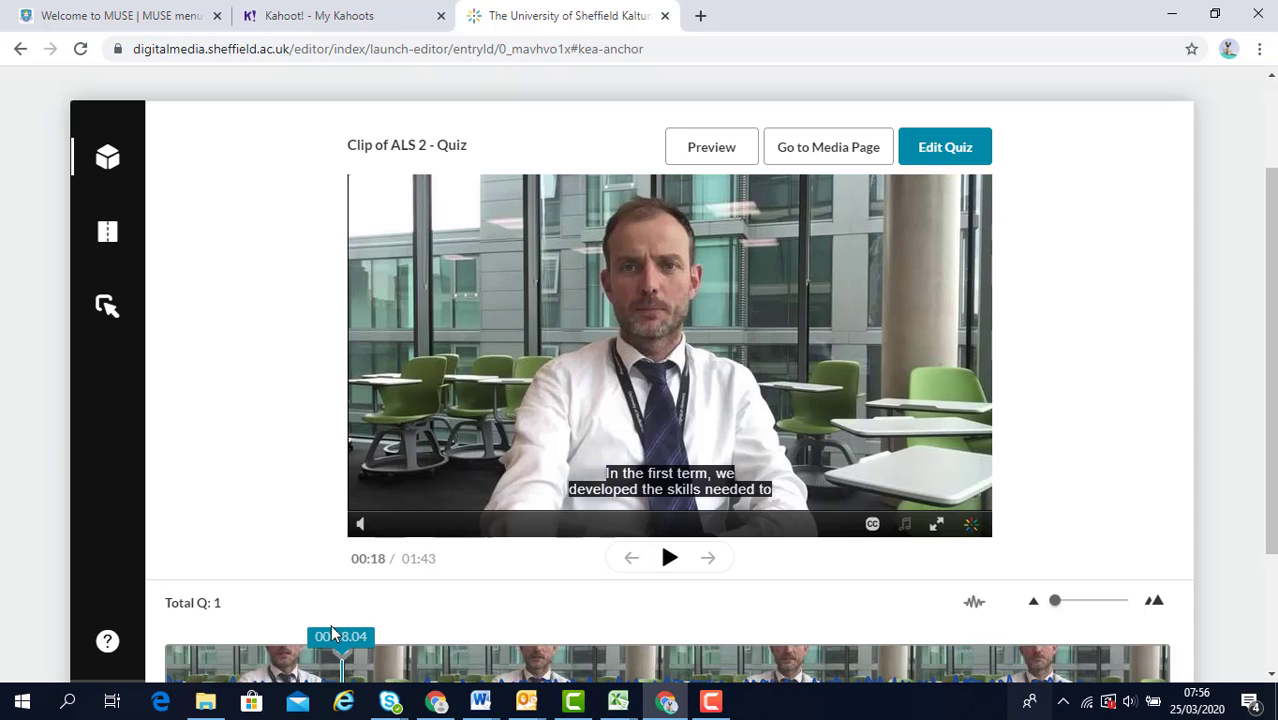
scroll(320, 565, "down", 3)
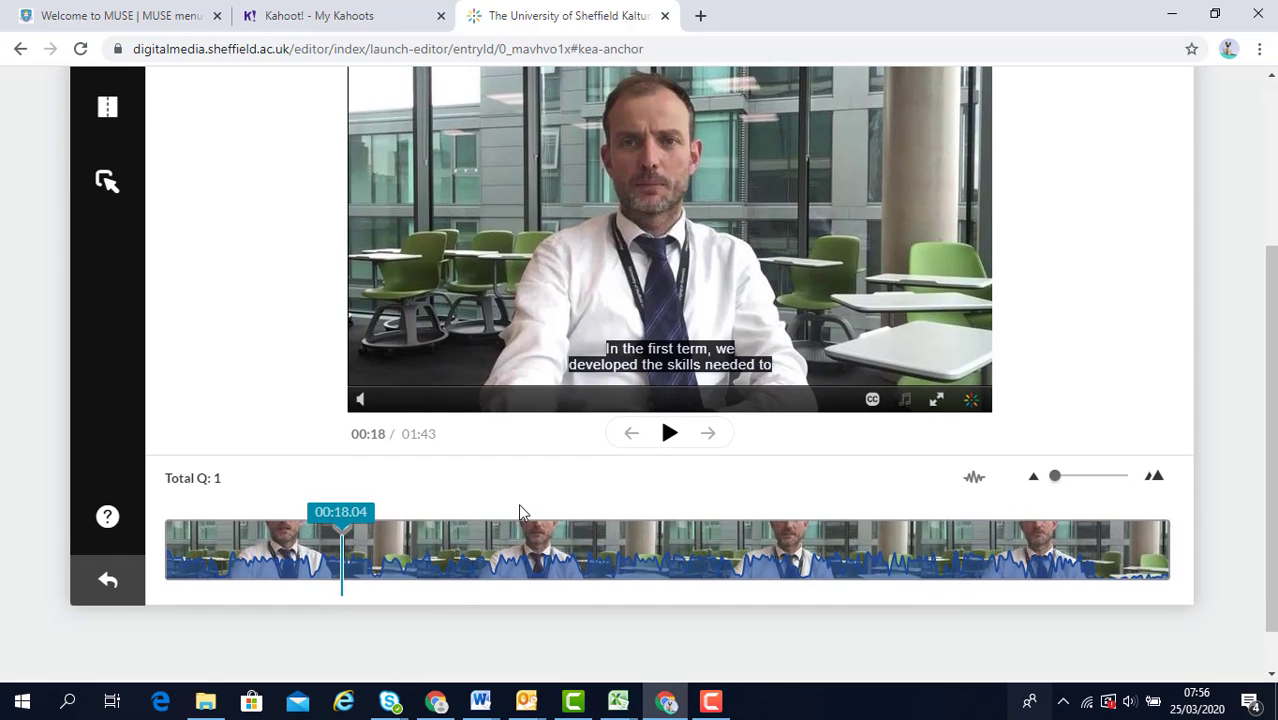
left_click(667, 436)
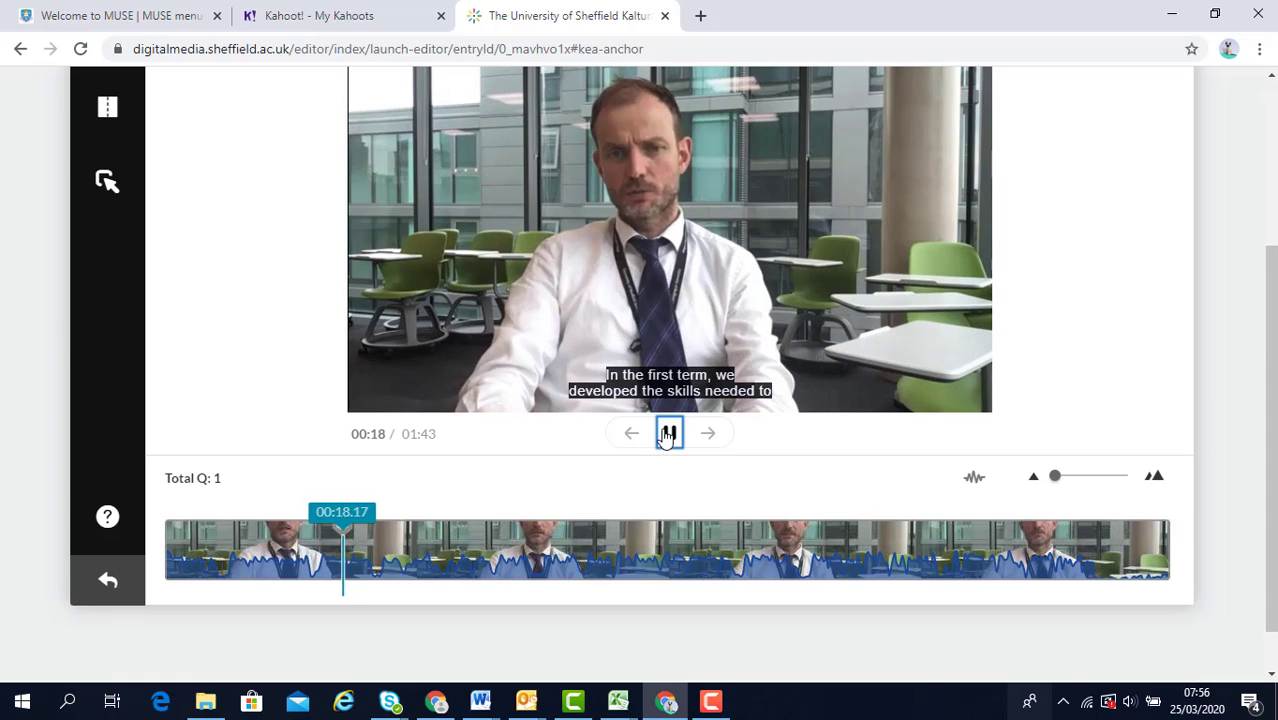
left_click(670, 435)
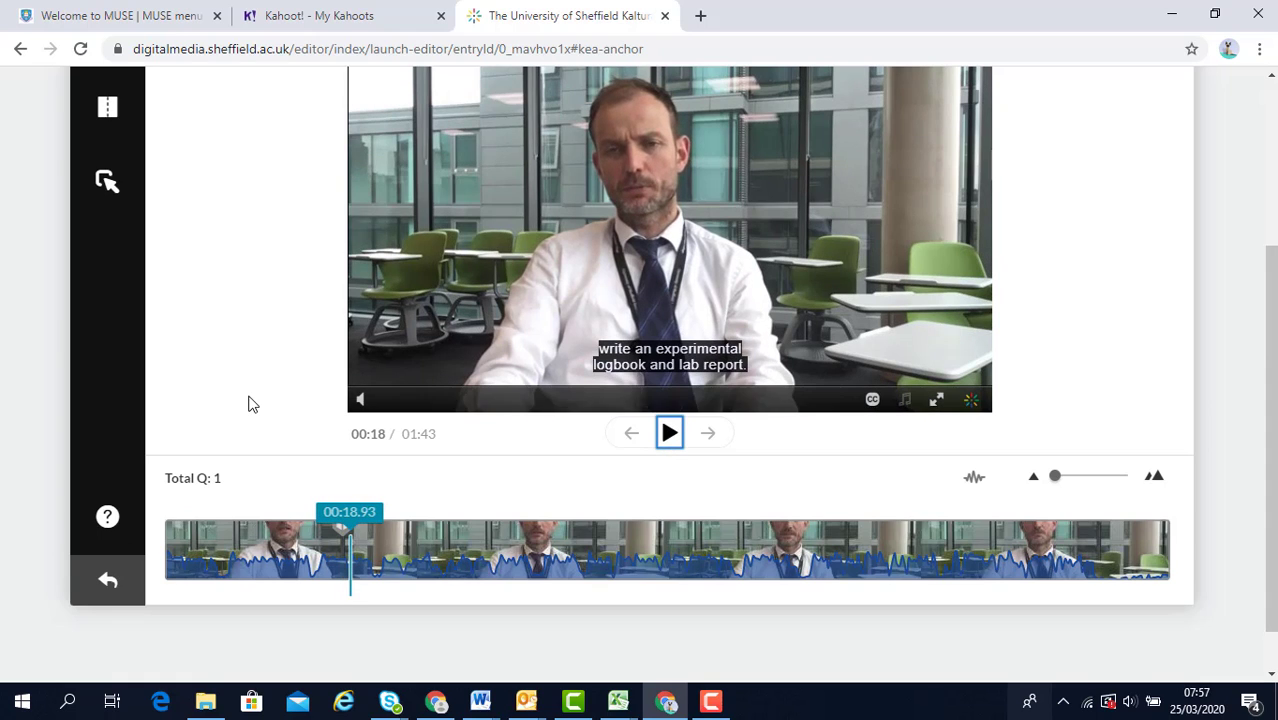
scroll(248, 402, "up", 5)
left_click(692, 288)
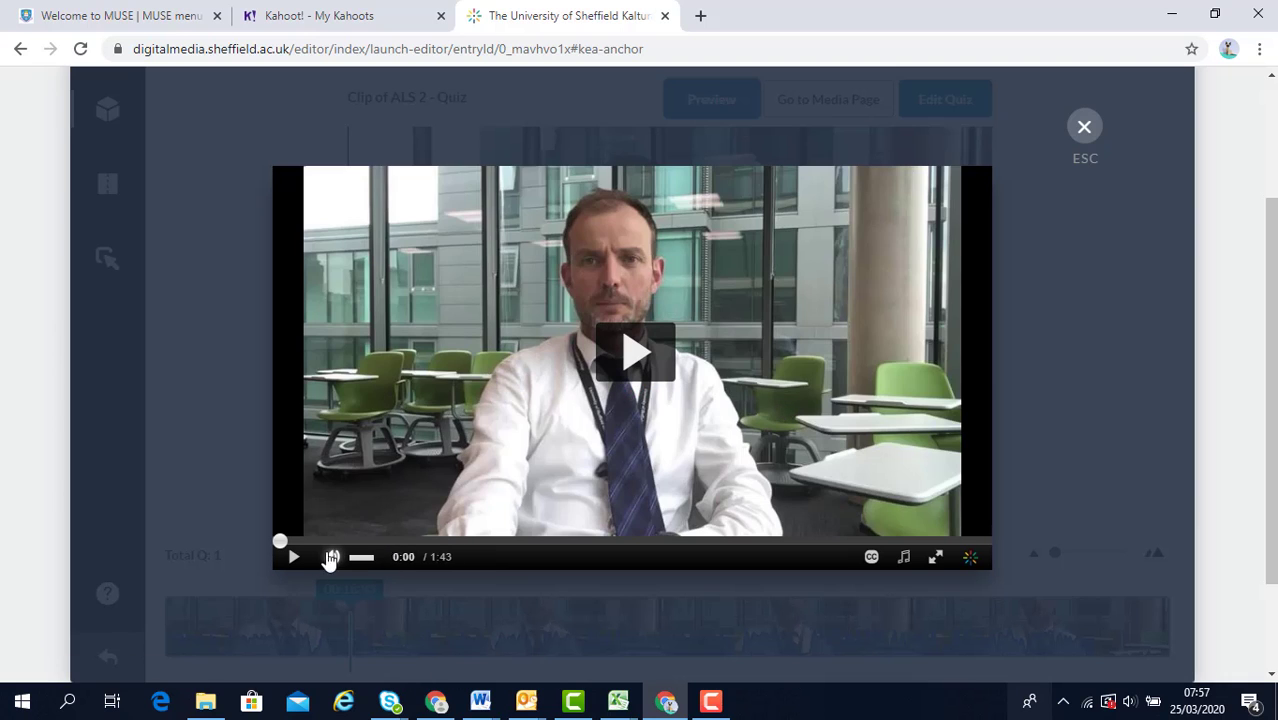
Start the quiz preview, skip to 0:14, and play until 'What does ALS stand for?' appears at 0:18.
left_click(650, 362)
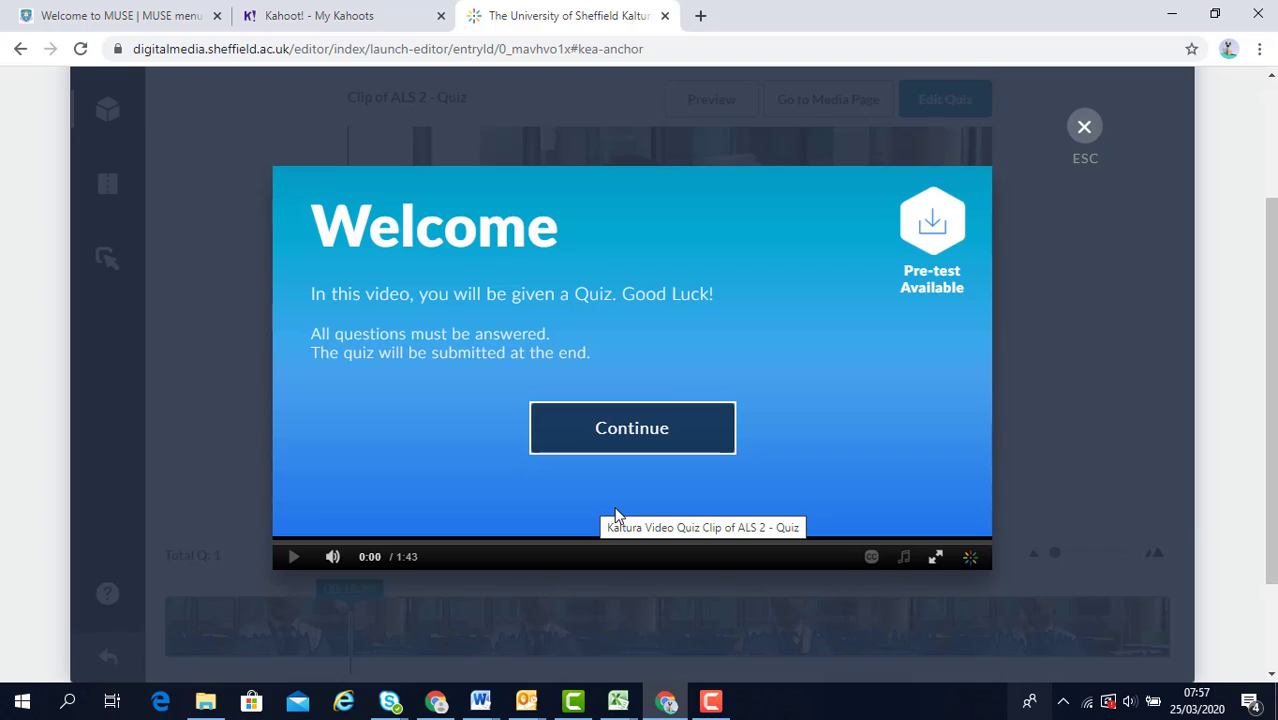
left_click(633, 429)
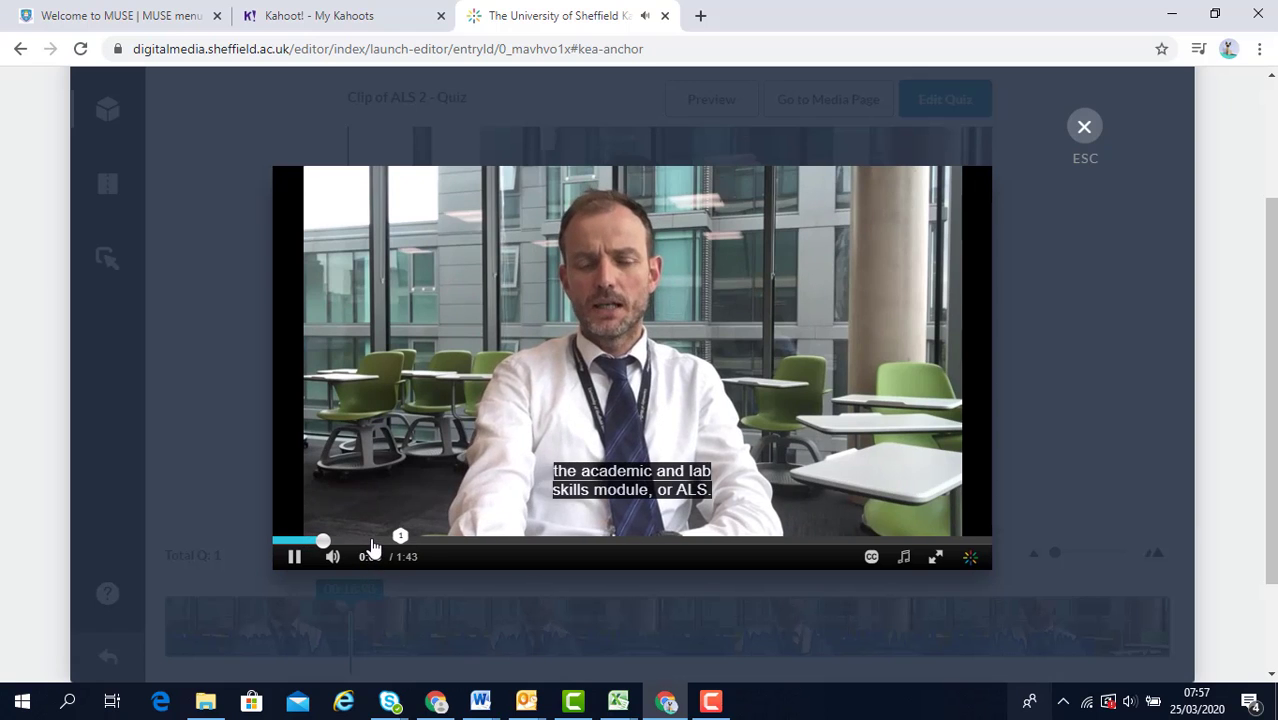
left_click(380, 541)
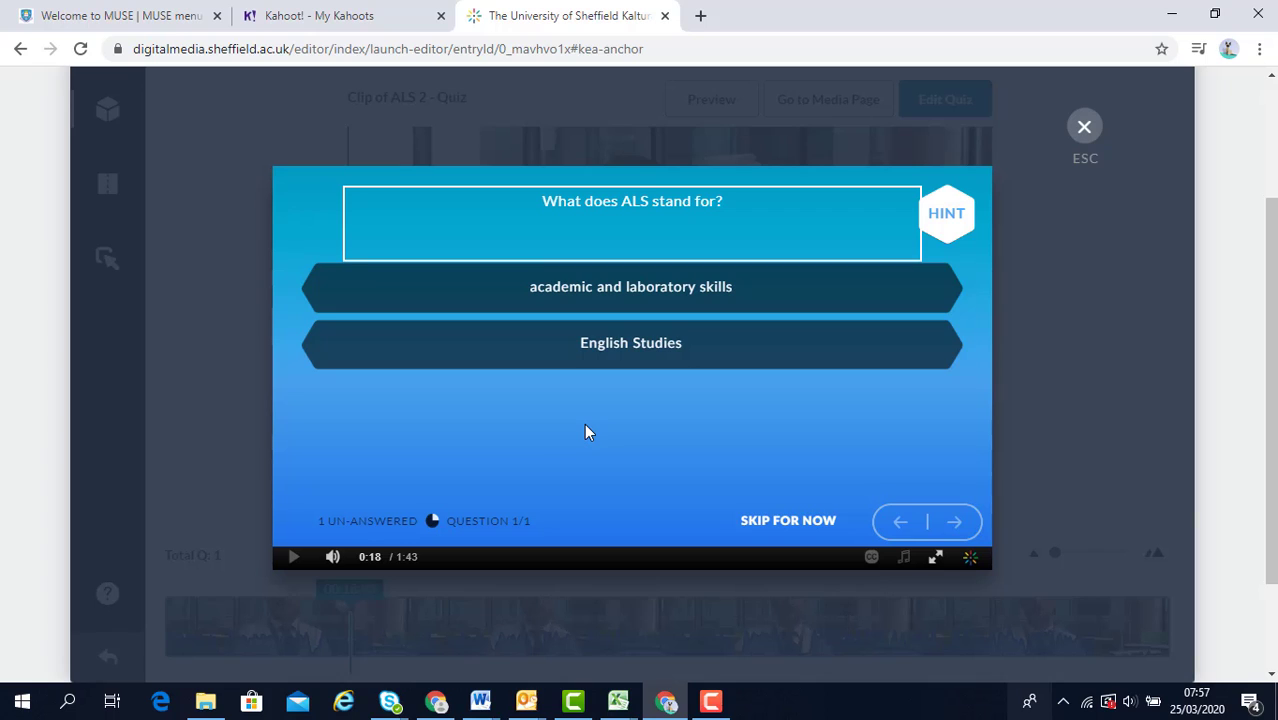
Check the hint, select 'academic and laboratory skills', then skip ahead to the Completed screen at 1:43.
left_click(958, 222)
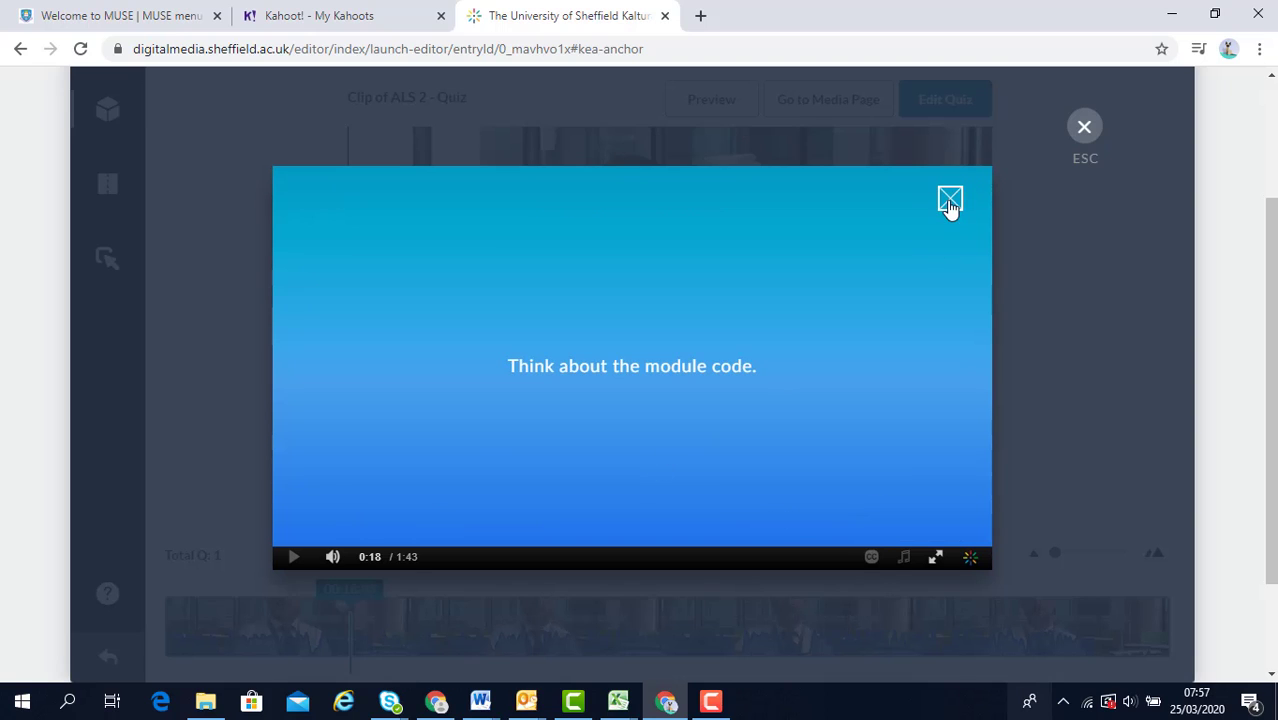
left_click(950, 199)
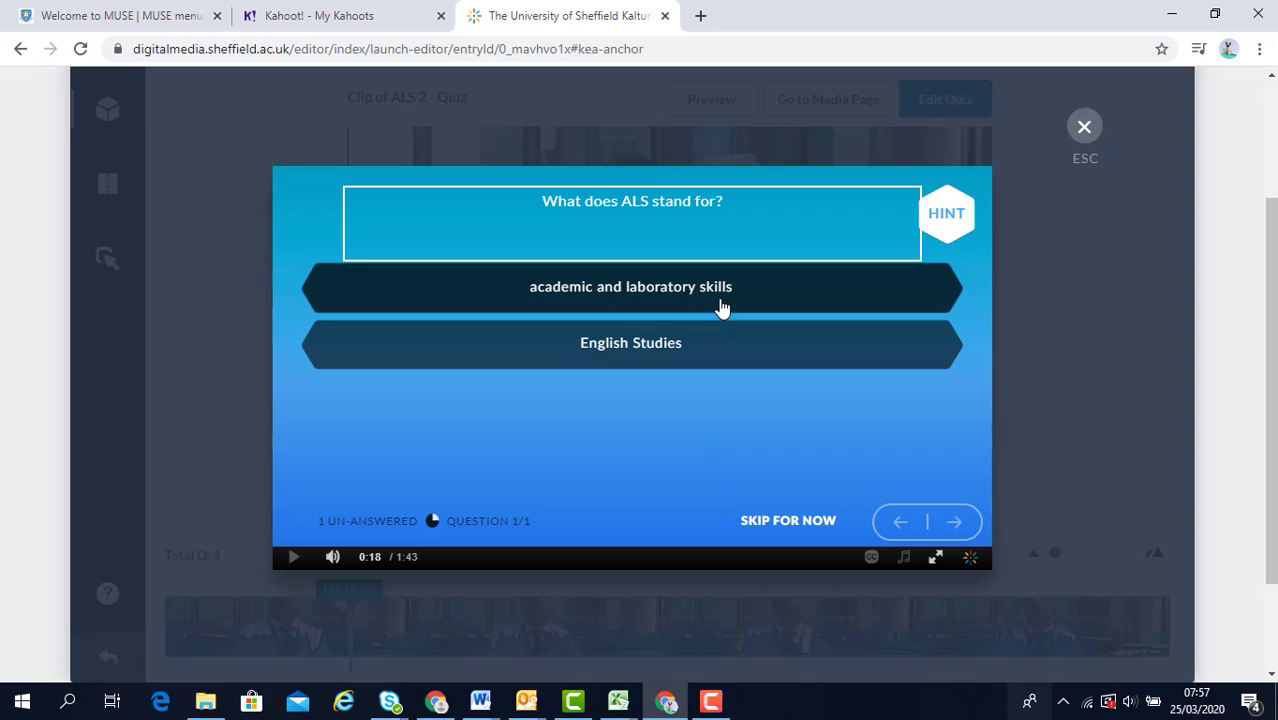
mouse_move(722, 305)
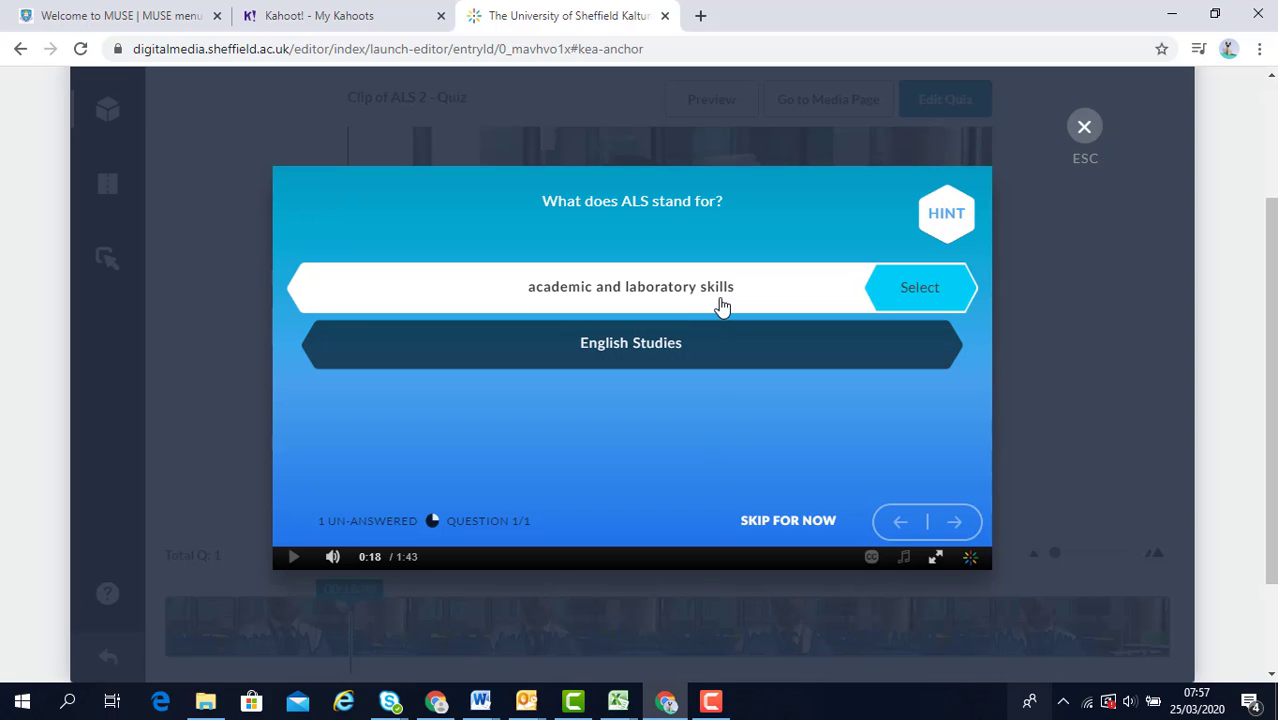
left_click(905, 289)
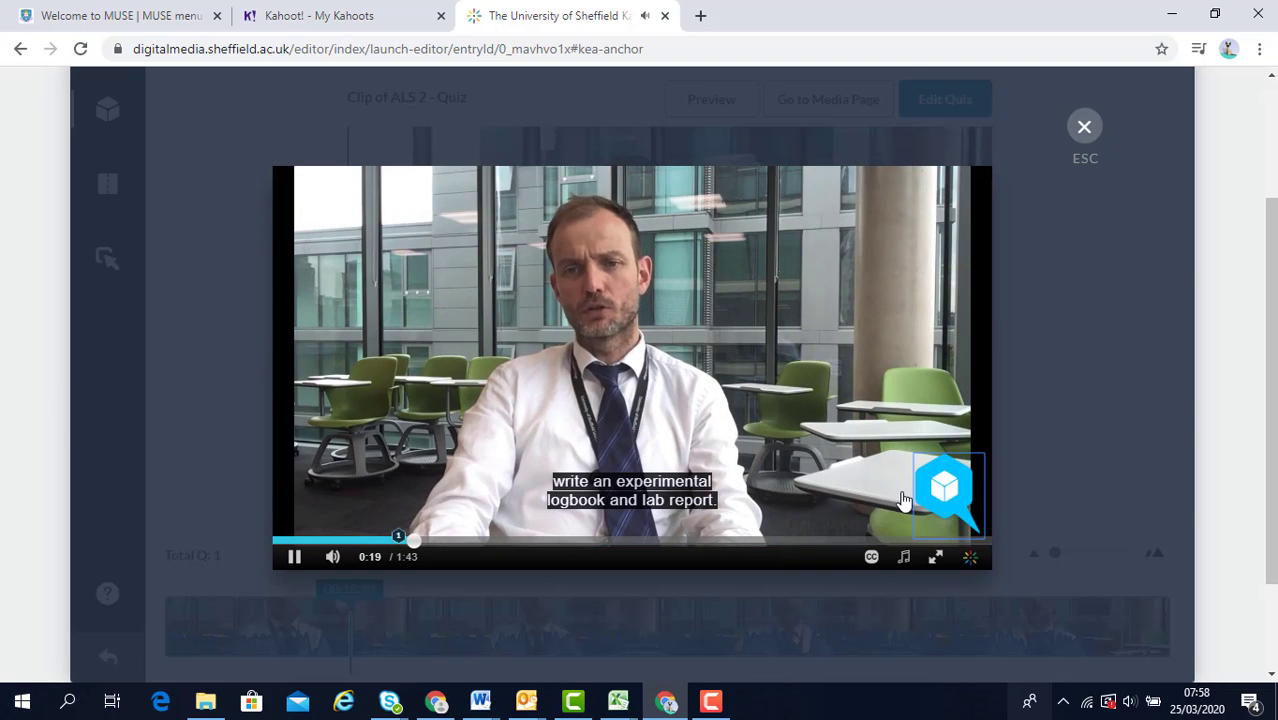
left_click(869, 541)
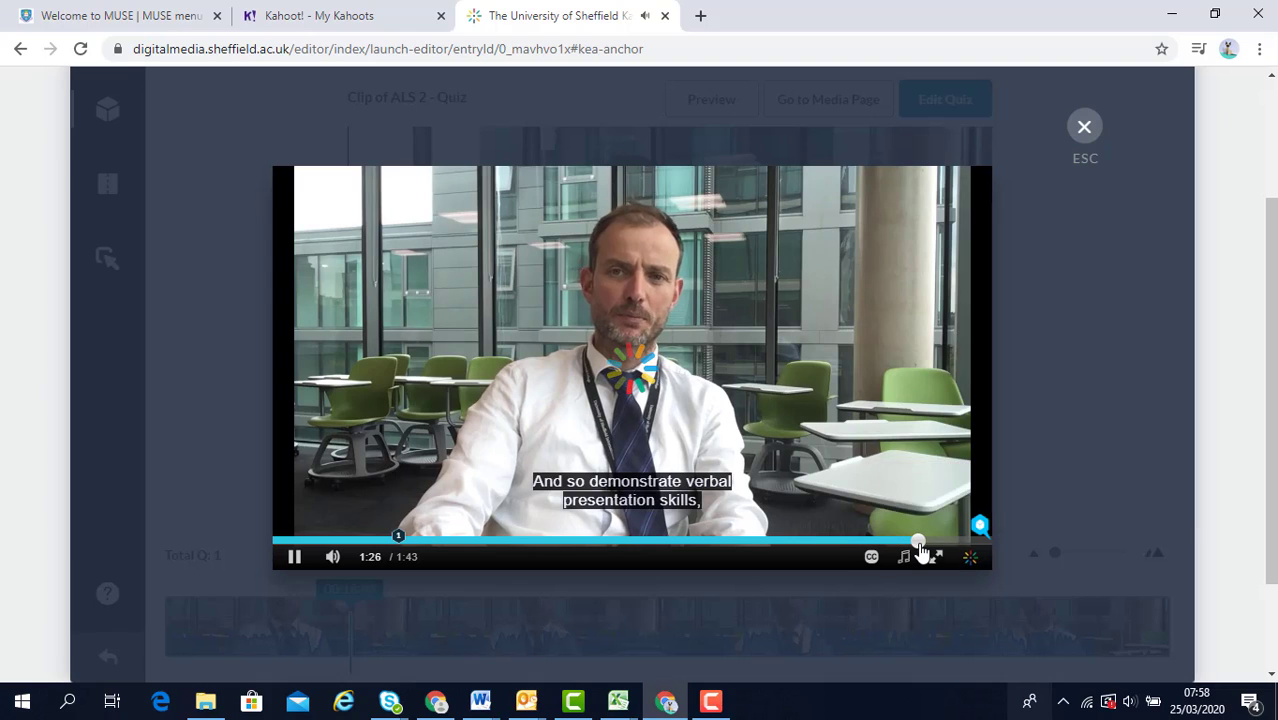
left_click(919, 545)
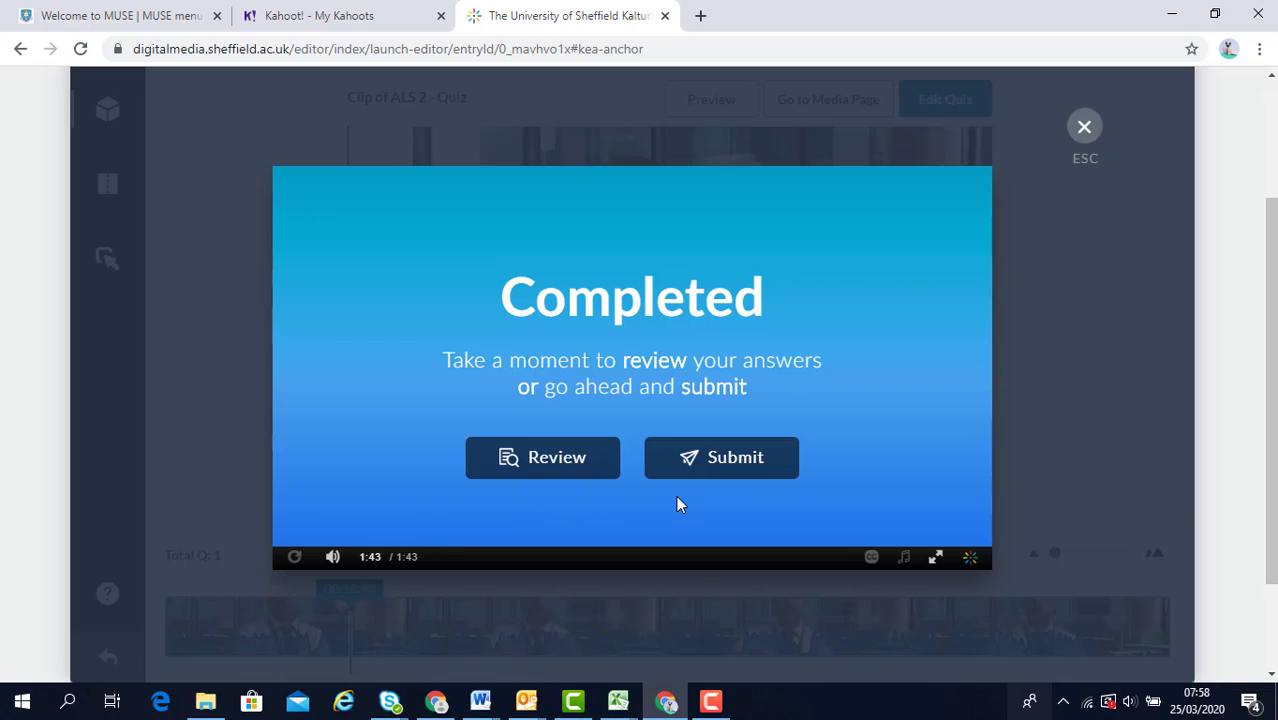
Submit the answers for a 100% score and view question 1's rationale.
left_click(728, 468)
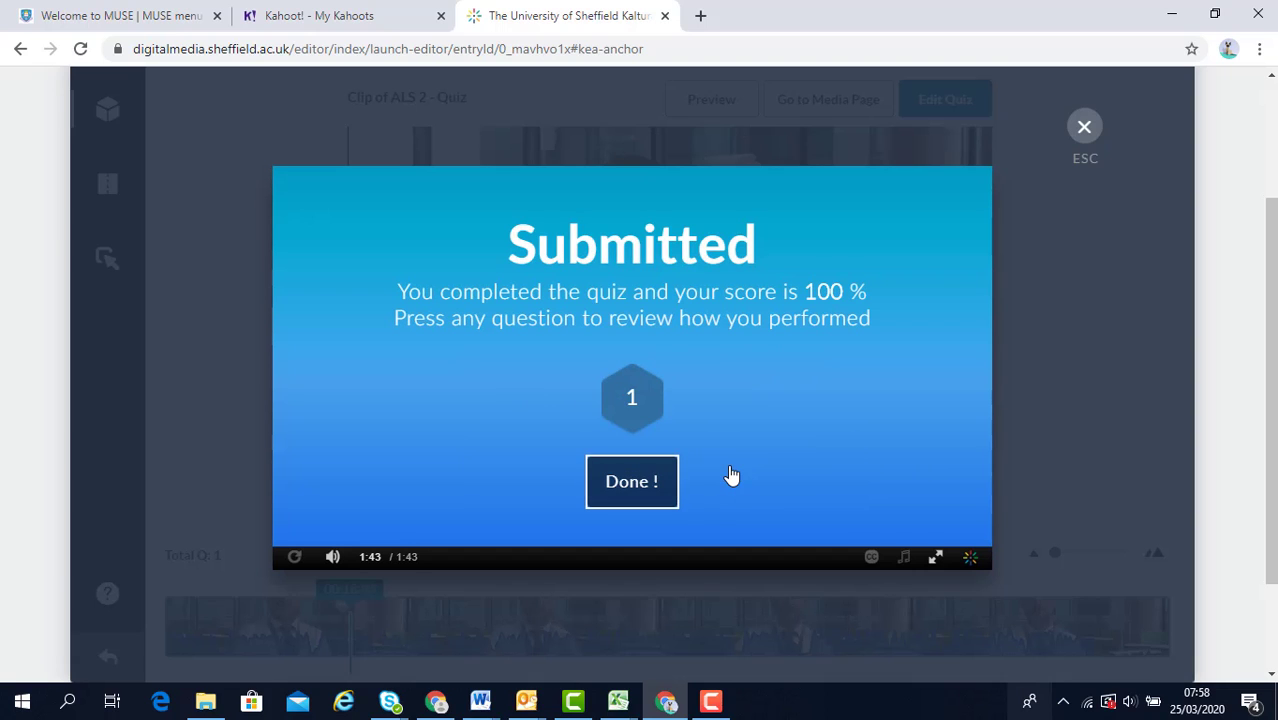
left_click(632, 399)
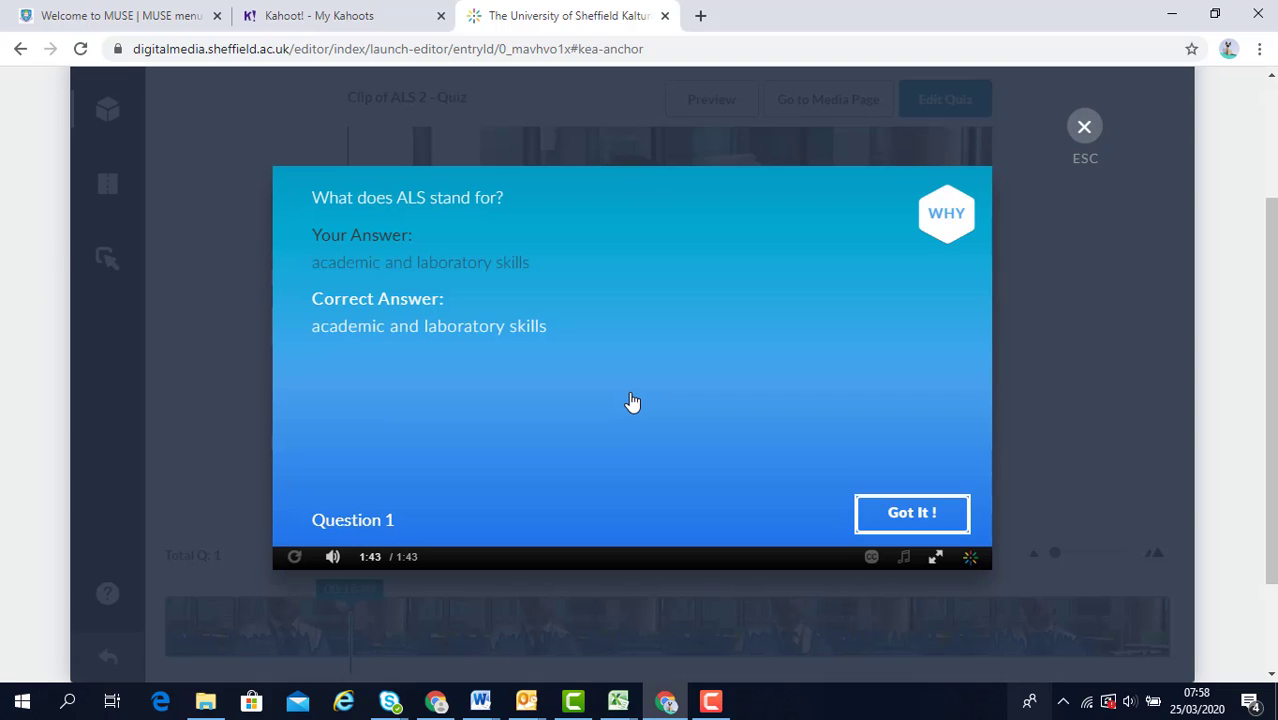
left_click(948, 230)
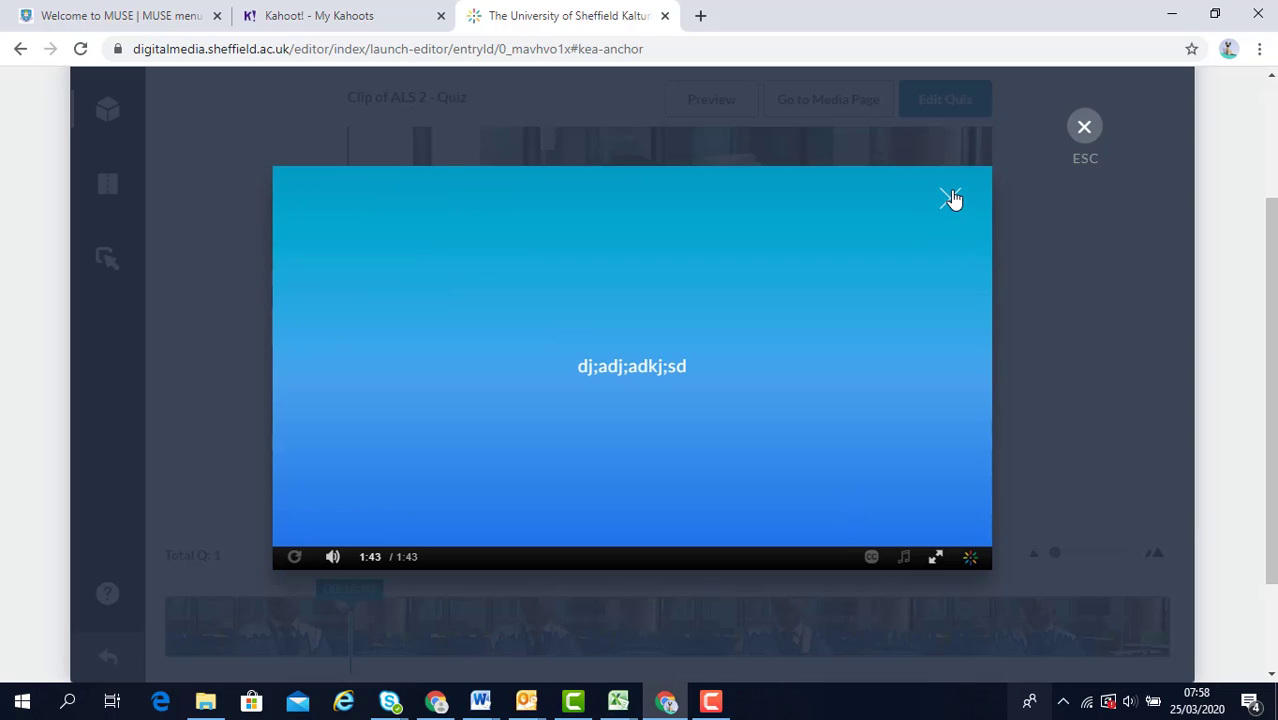
left_click(951, 199)
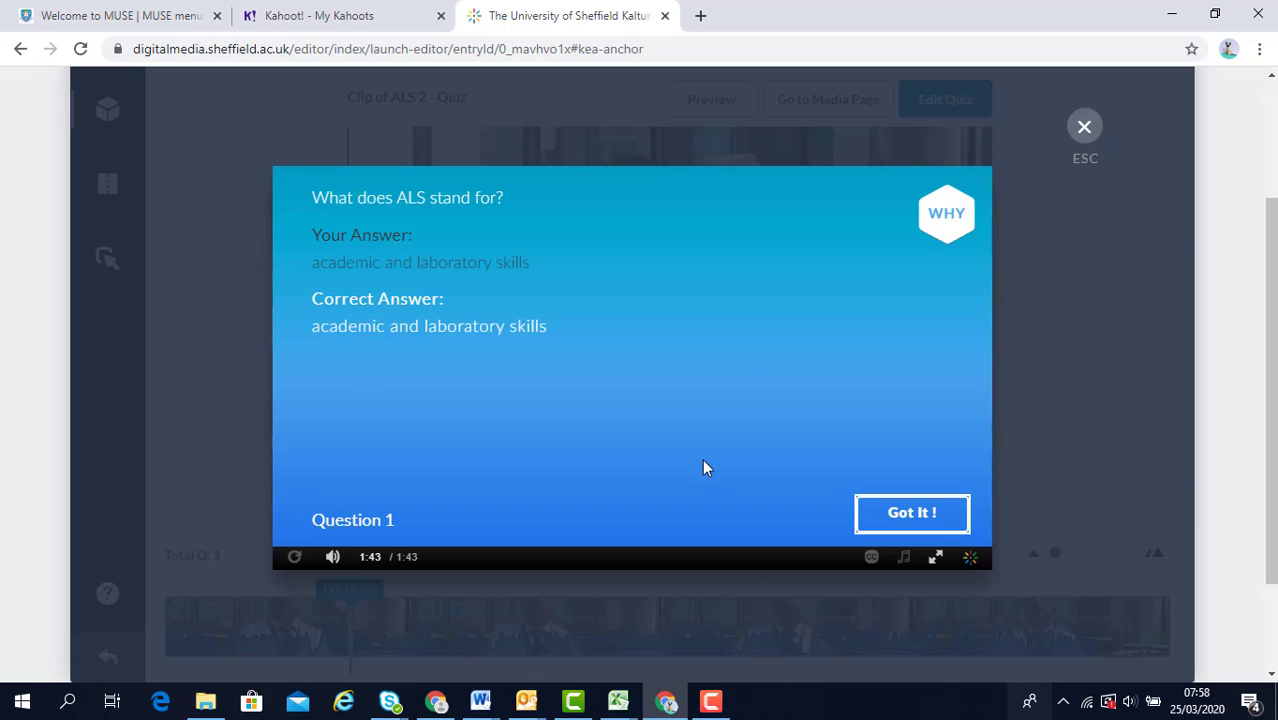
left_click(915, 514)
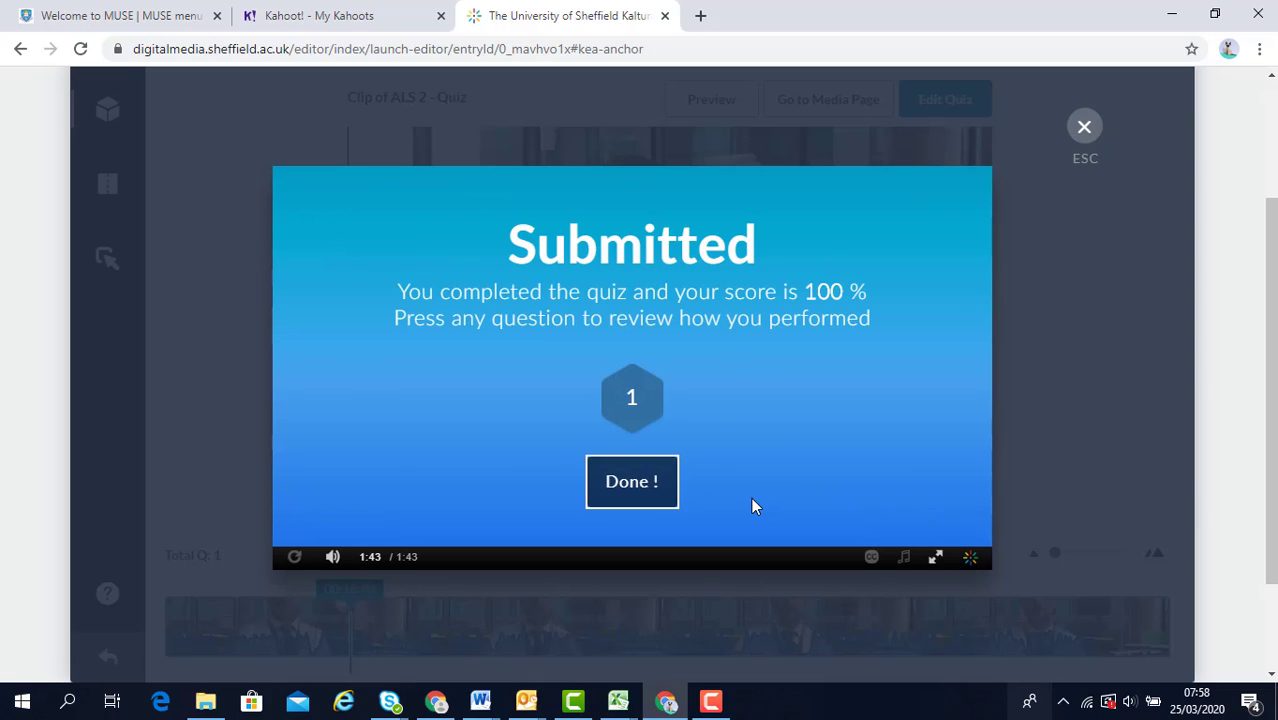
Finish the quiz, pause the replaying video, and close the preview back to the quiz editor.
left_click(644, 503)
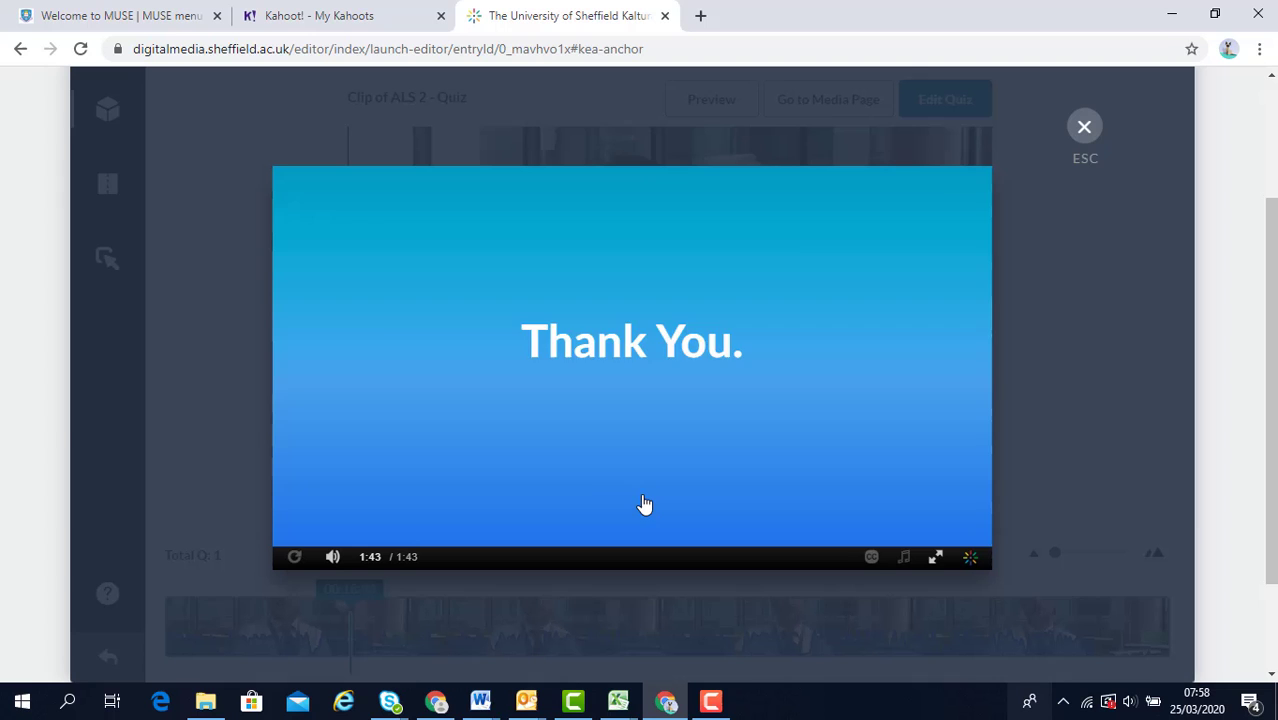
left_click(644, 503)
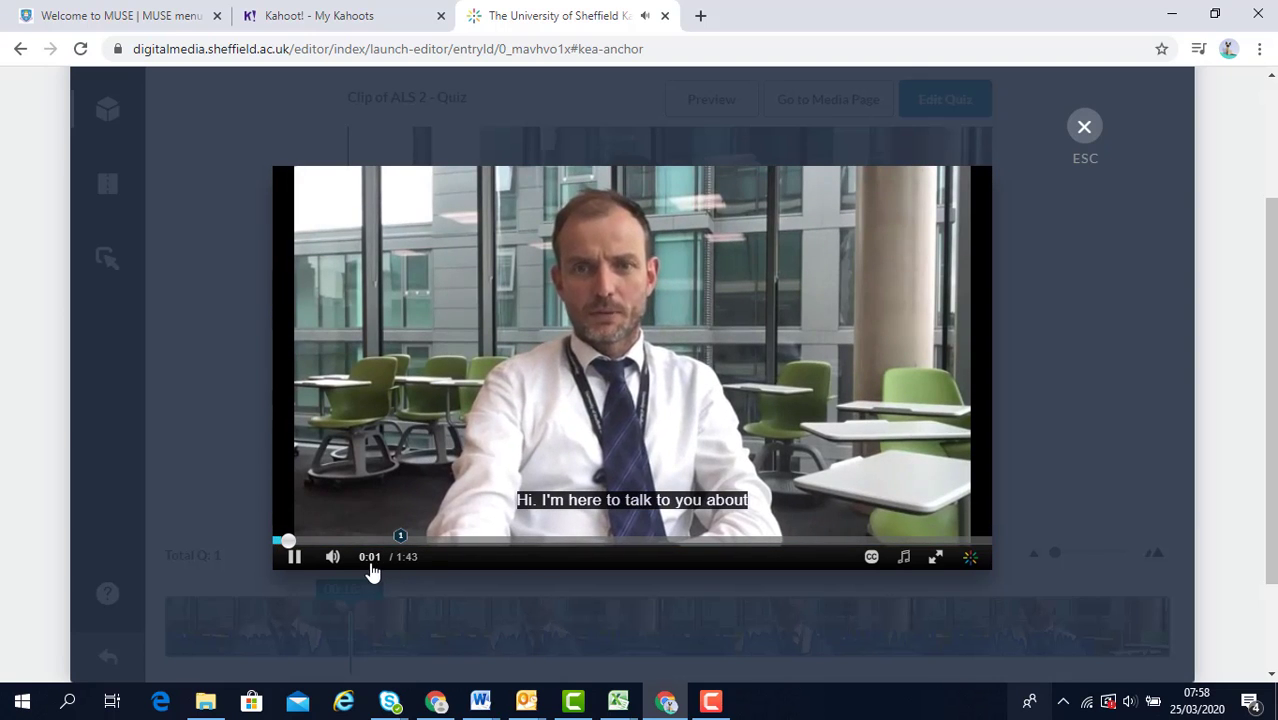
left_click(292, 555)
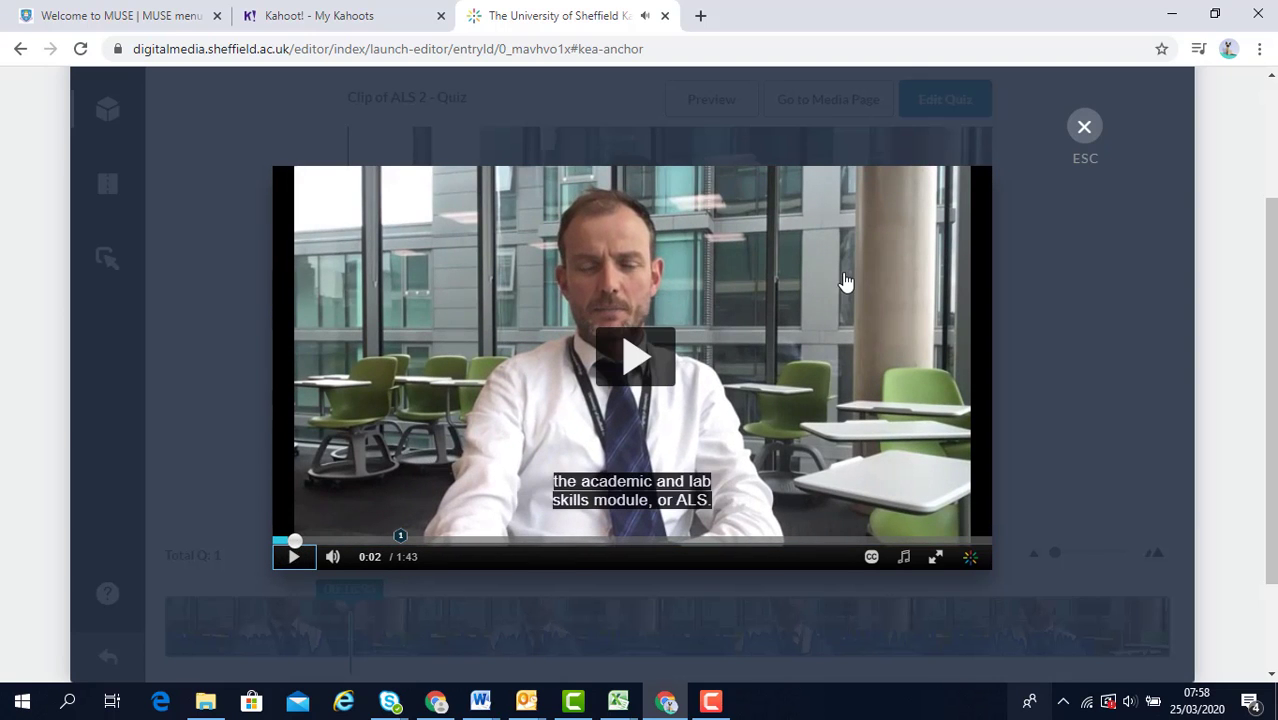
left_click(1084, 126)
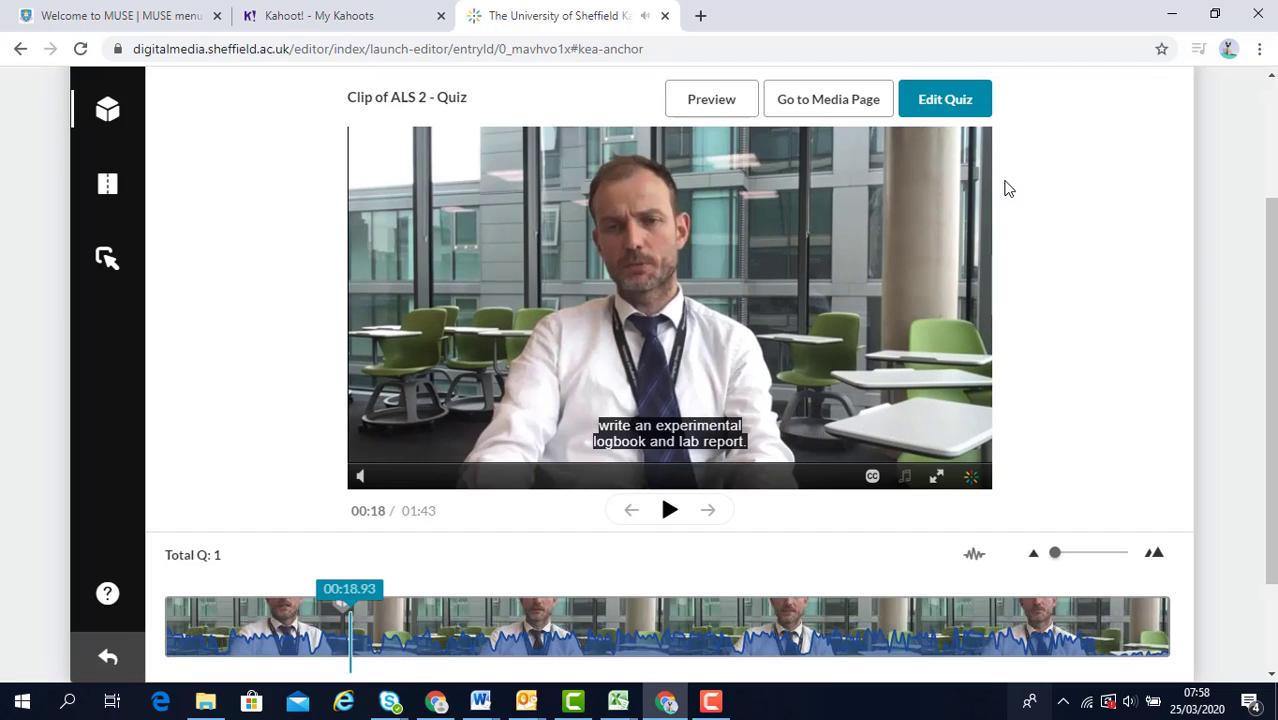